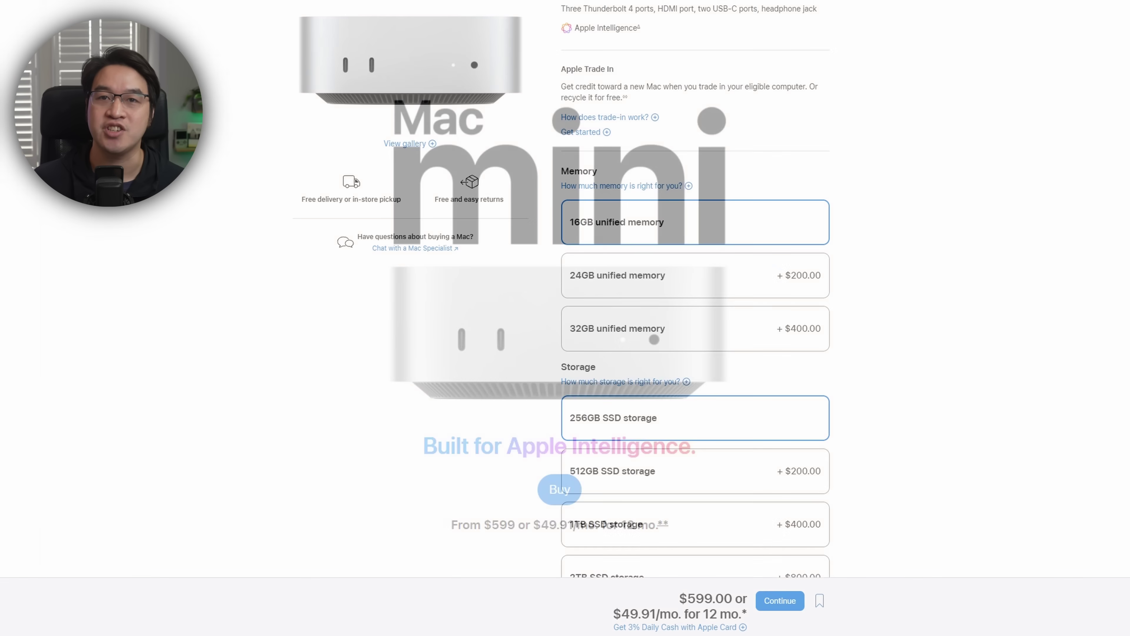
- Scroll the Mac mini configure page down to the Memory and Storage upgrade prices
{"action": "scroll", "coordinate": [696, 311], "scroll_direction": "down", "scroll_amount": 3}
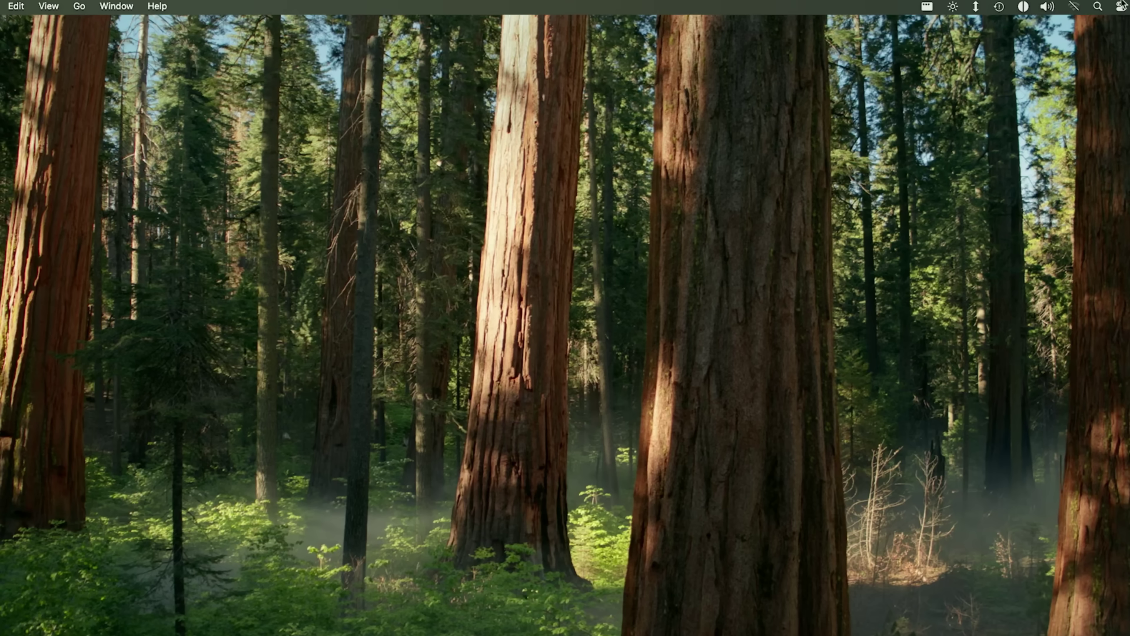
- Launch Disk Utility from Spotlight by searching 'disk'
{"action": "key", "text": "super+space"}
{"action": "type", "text": "d"}
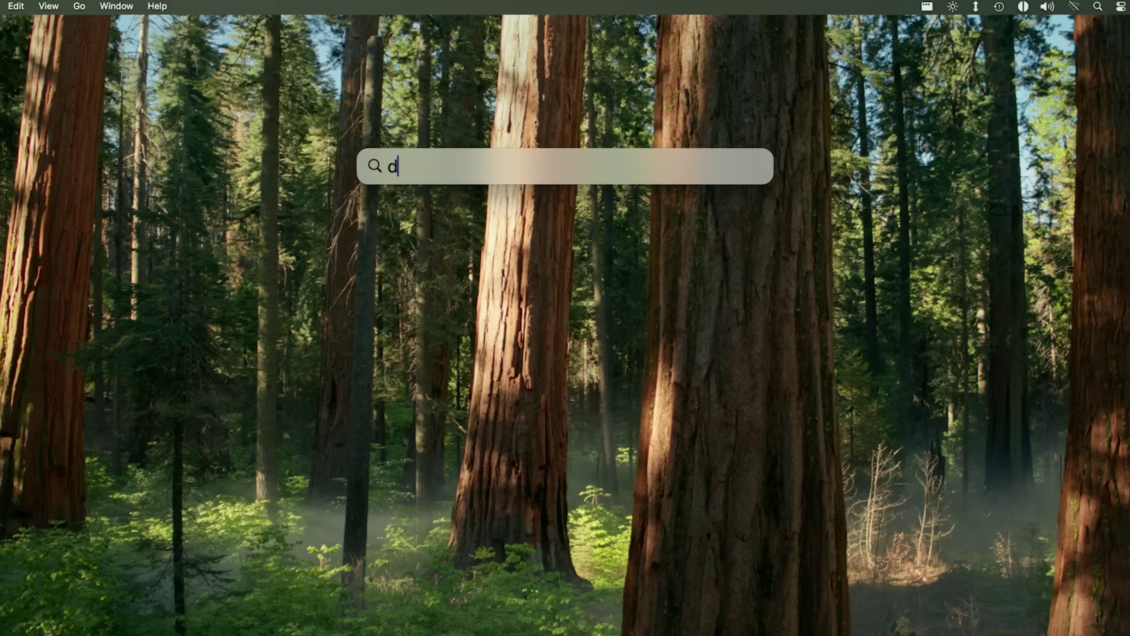
{"action": "type", "text": "isk"}
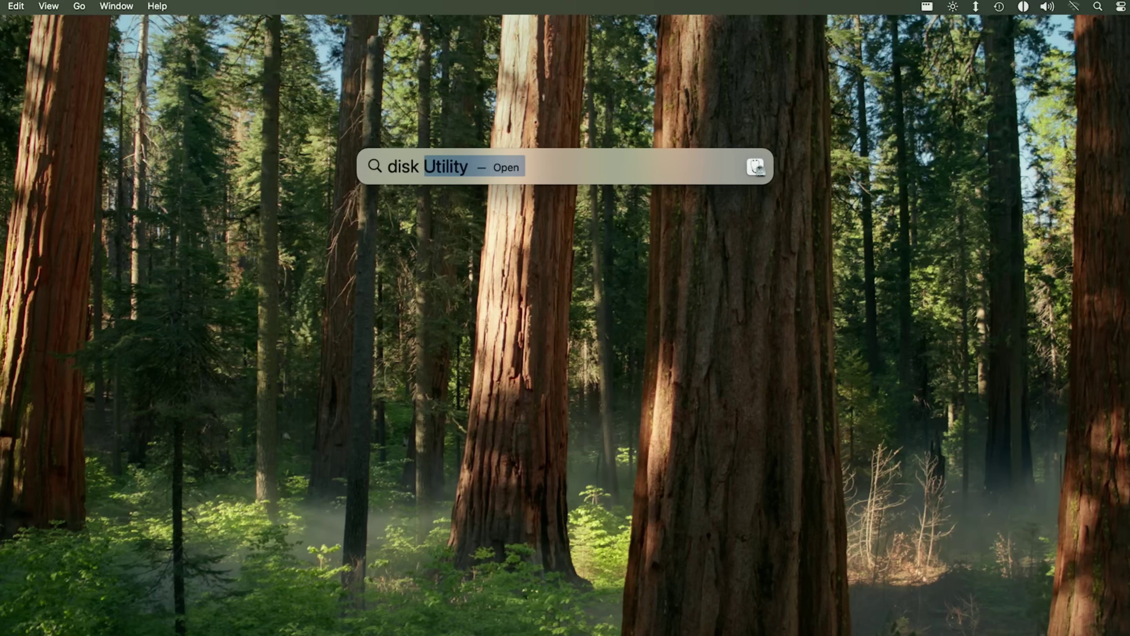
{"action": "key", "text": "Return"}
- Show all devices, select the whole Samsung SSD 990 PRO drive, and start erasing it
{"action": "left_click", "coordinate": [280, 392]}
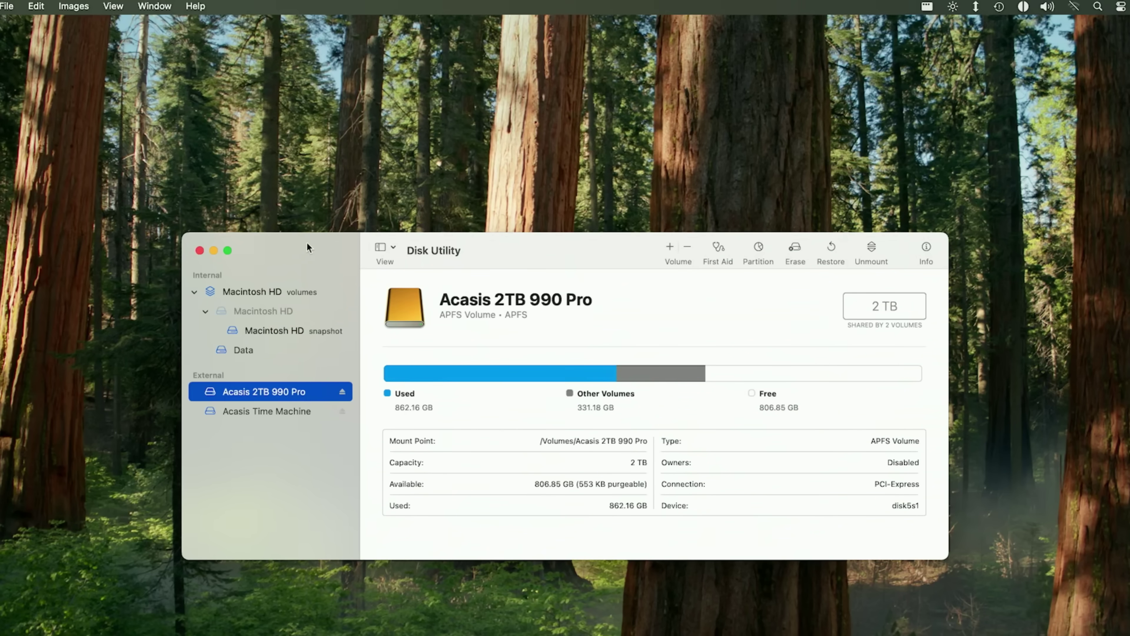
{"action": "left_click", "coordinate": [386, 247]}
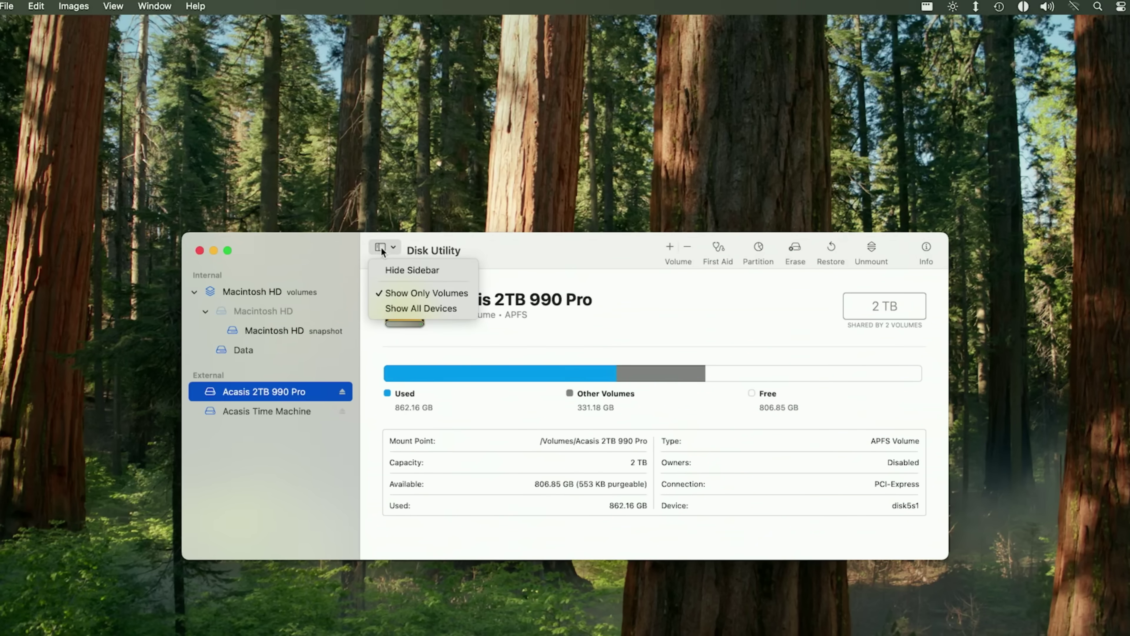
{"action": "left_click", "coordinate": [407, 307]}
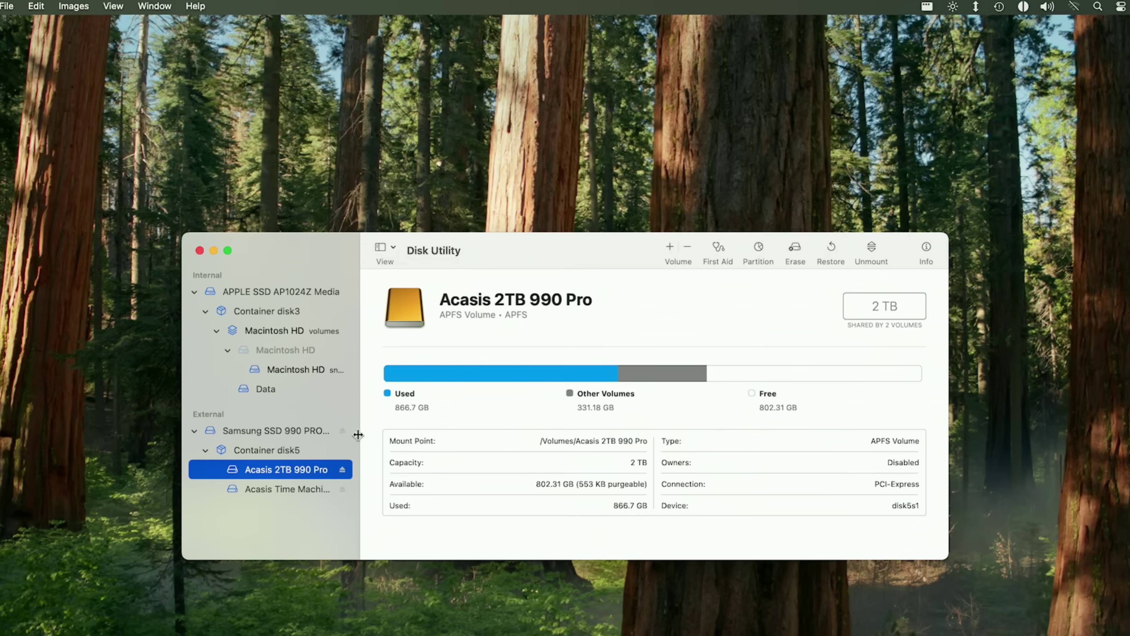
{"action": "left_click", "coordinate": [280, 424]}
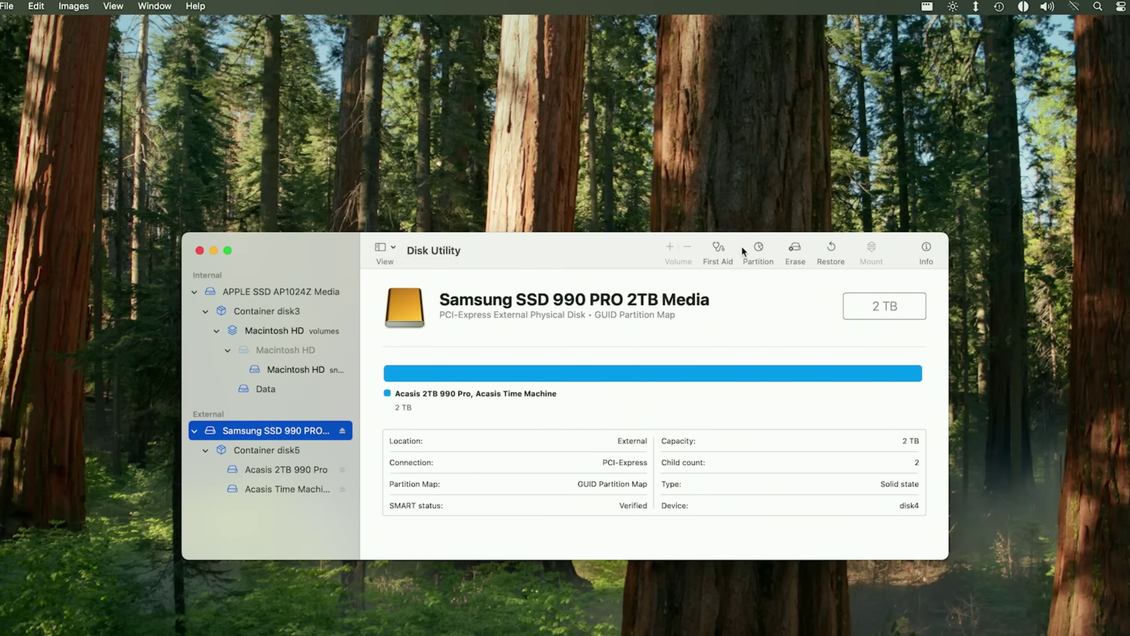
{"action": "left_click", "coordinate": [788, 248]}
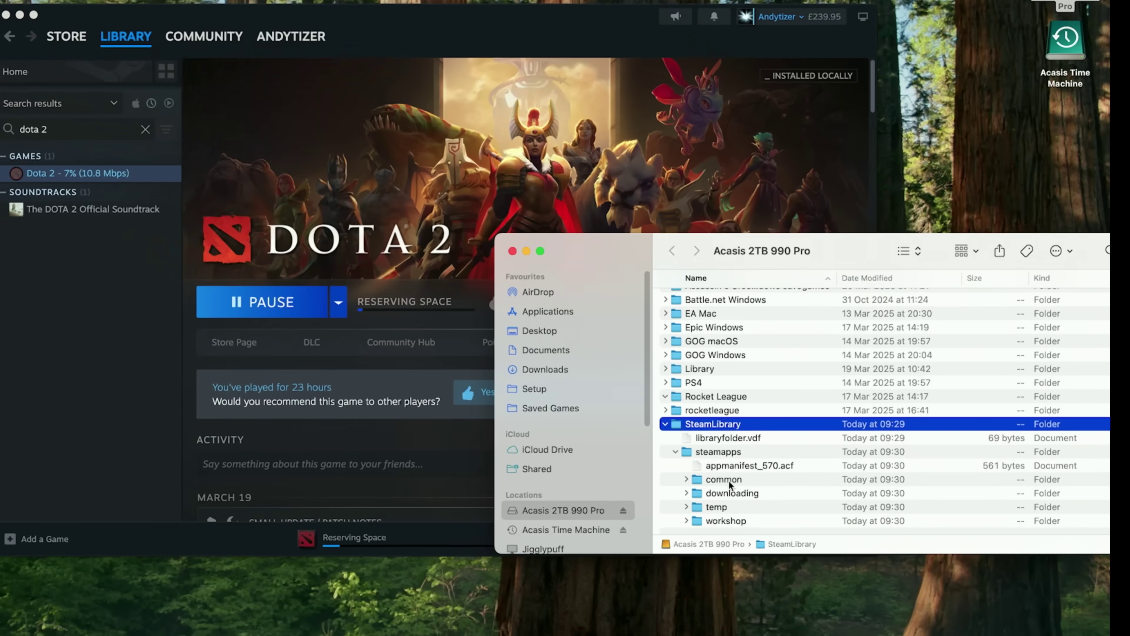
- Select the common folder, quit the current app, and launch the App Store from the Dock
{"action": "left_click", "coordinate": [804, 479]}
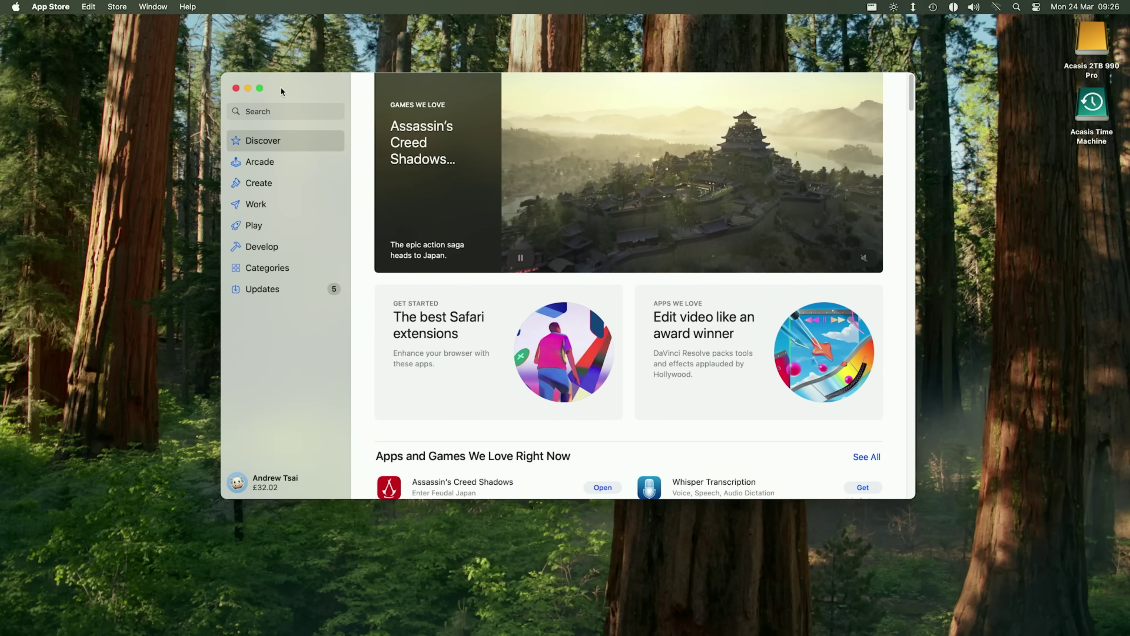
{"action": "key", "text": "super+q"}
{"action": "mouse_move", "coordinate": [401, 632]}
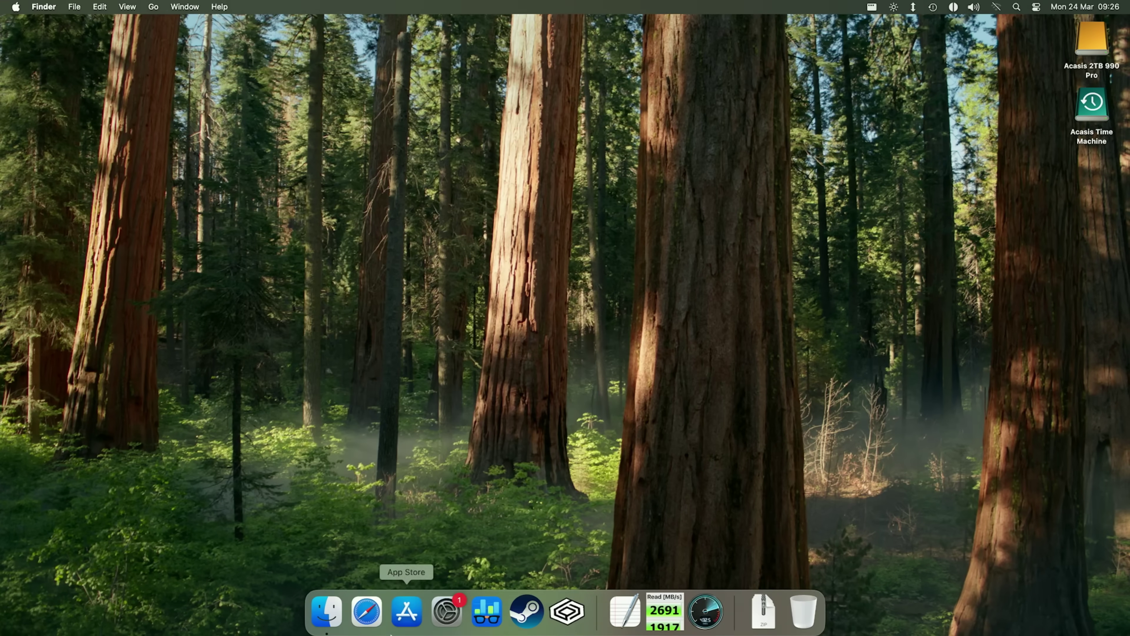
{"action": "left_click", "coordinate": [401, 628]}
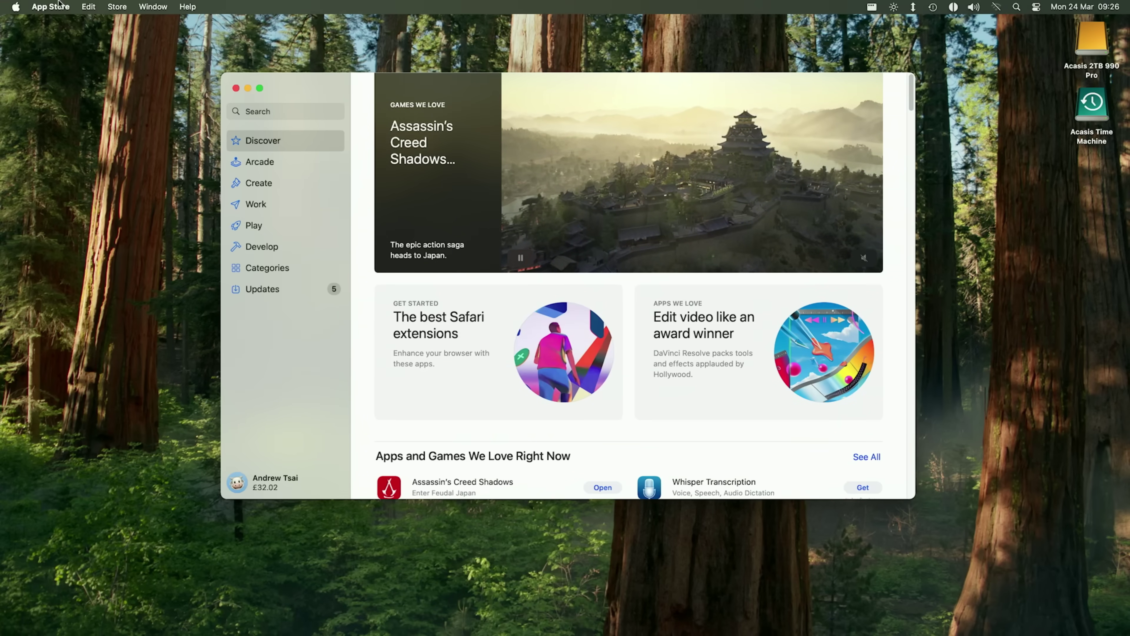
- Install large apps to the separate Acasis 2TB 990 Pro disk, then get Return to Monkey Island+
{"action": "left_click", "coordinate": [51, 6]}
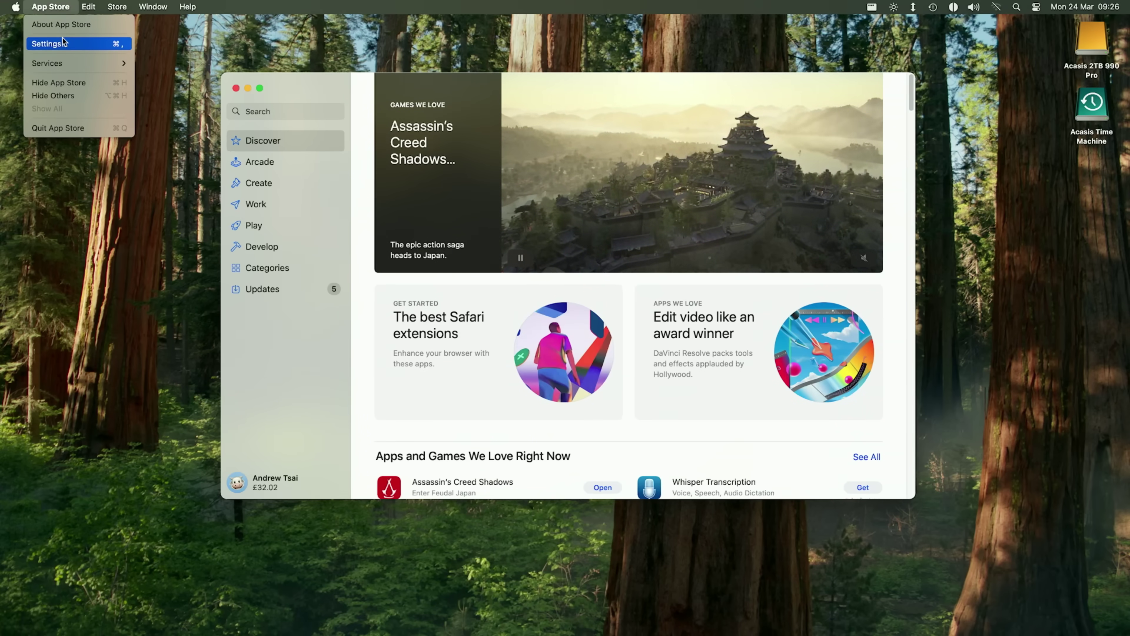
{"action": "left_click", "coordinate": [51, 43]}
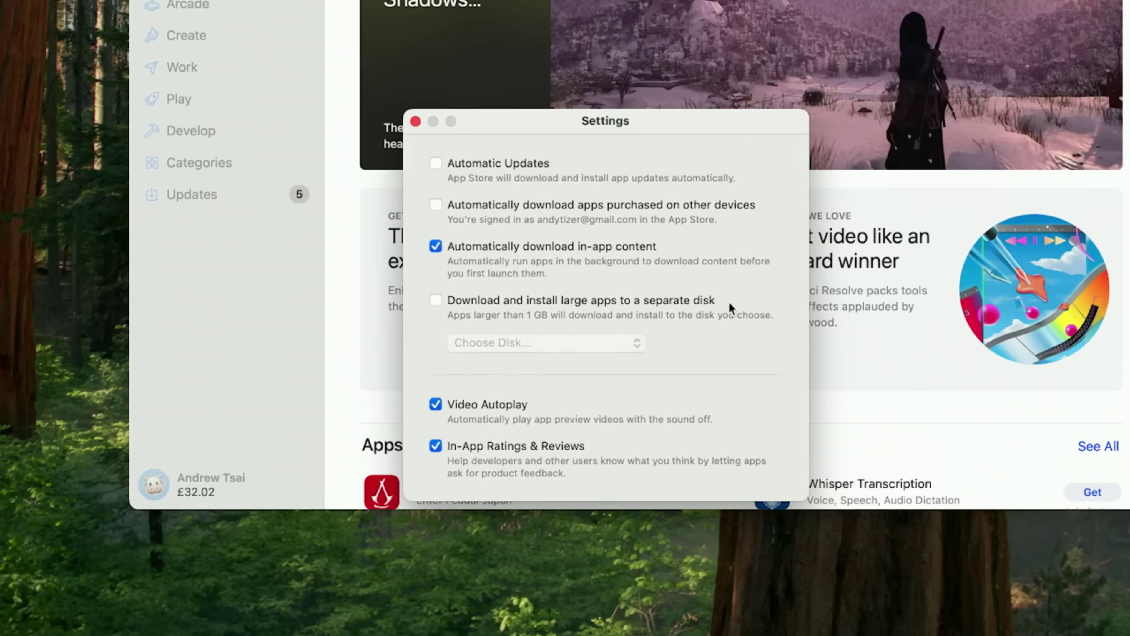
{"action": "left_click", "coordinate": [467, 307]}
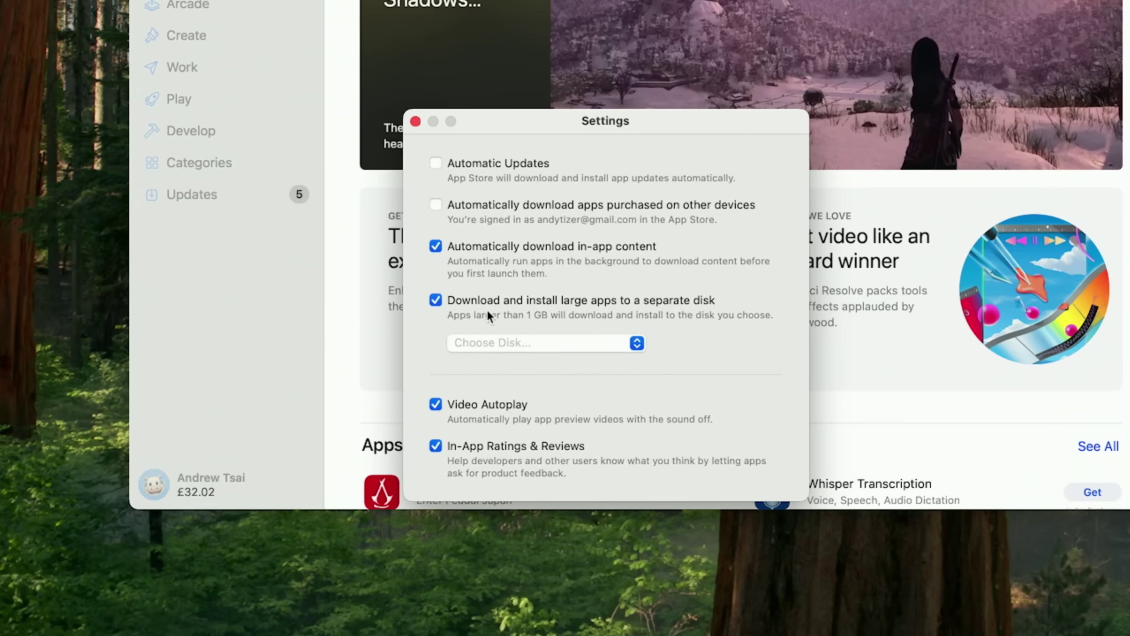
{"action": "left_click", "coordinate": [524, 344]}
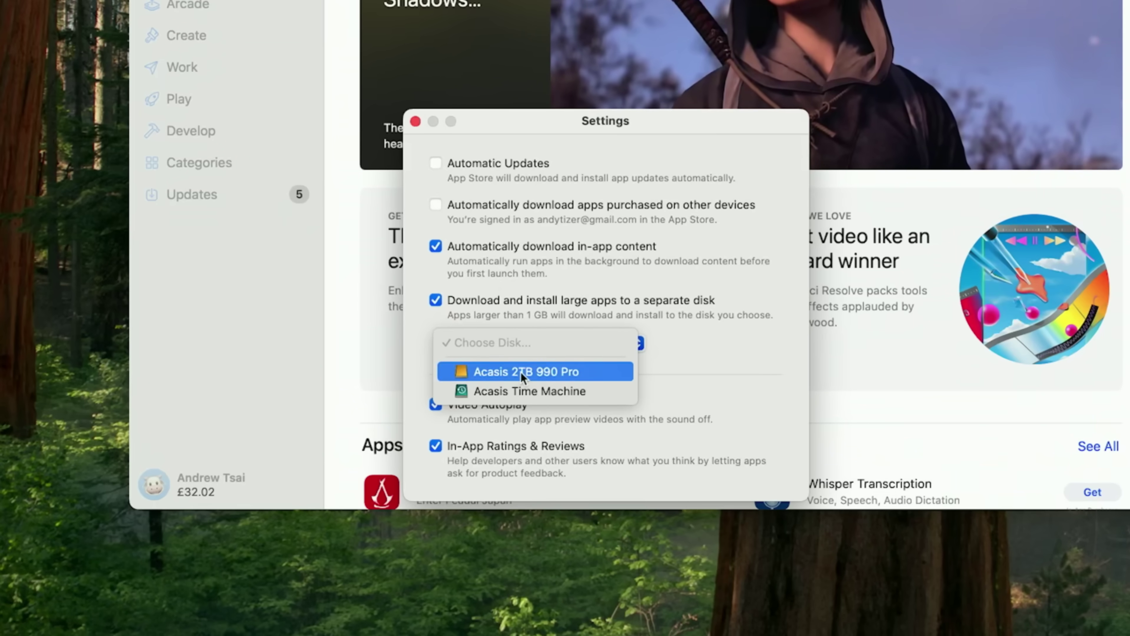
{"action": "left_click", "coordinate": [507, 373]}
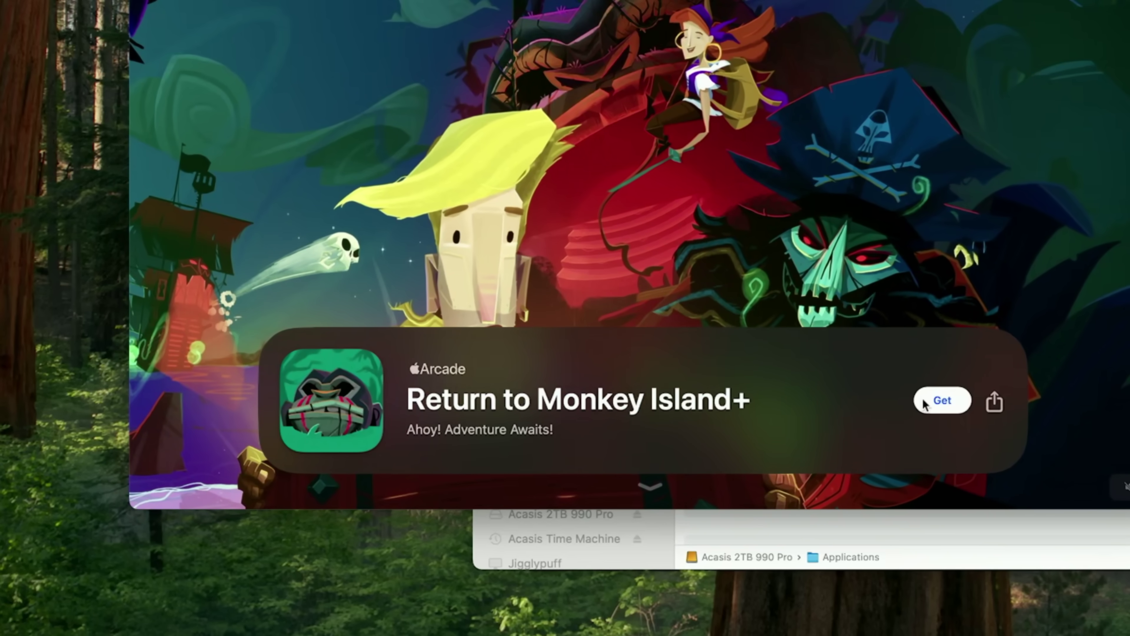
{"action": "left_click", "coordinate": [942, 401]}
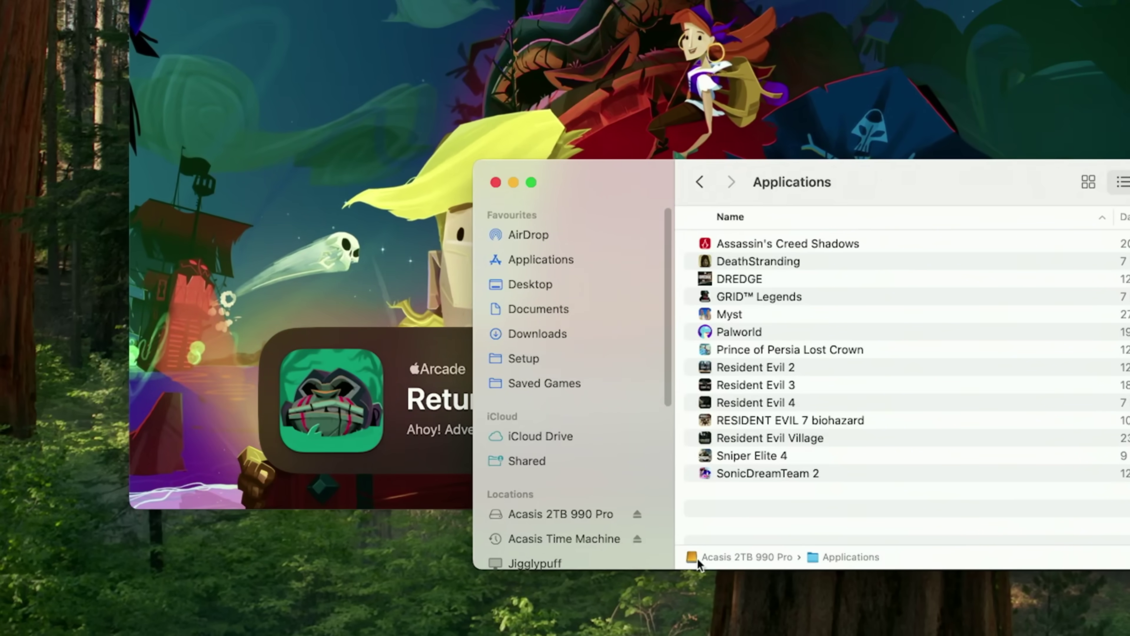
- Reveal the downloading Return to Monkey Island in the Acasis drive's Applications folder, then close Steam settings
{"action": "left_click", "coordinate": [472, 368]}
{"action": "key", "text": "super+Tab"}
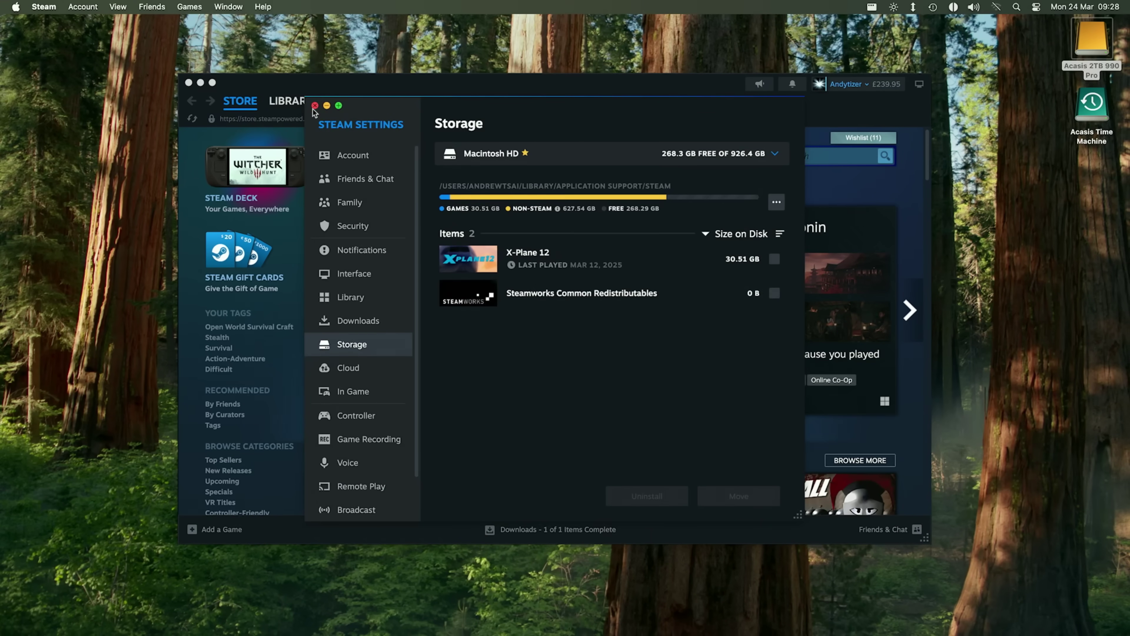
{"action": "left_click", "coordinate": [313, 106]}
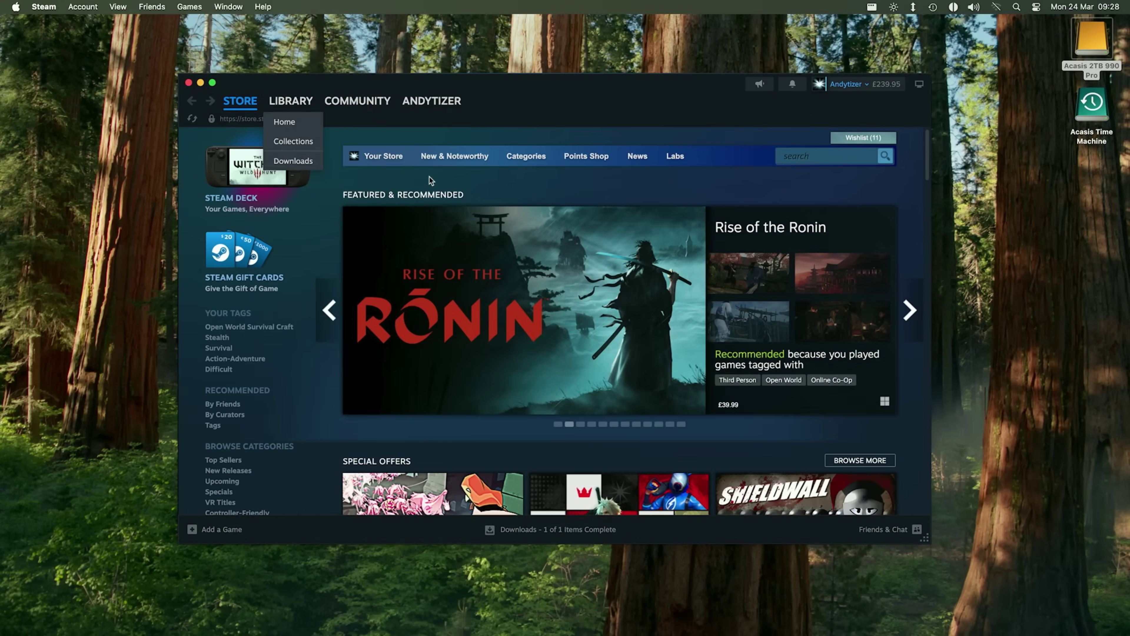
- In Steam's Storage settings, add a drive, allow volume access, and choose the Acasis 2TB 990 Pro location
{"action": "left_click", "coordinate": [55, 6]}
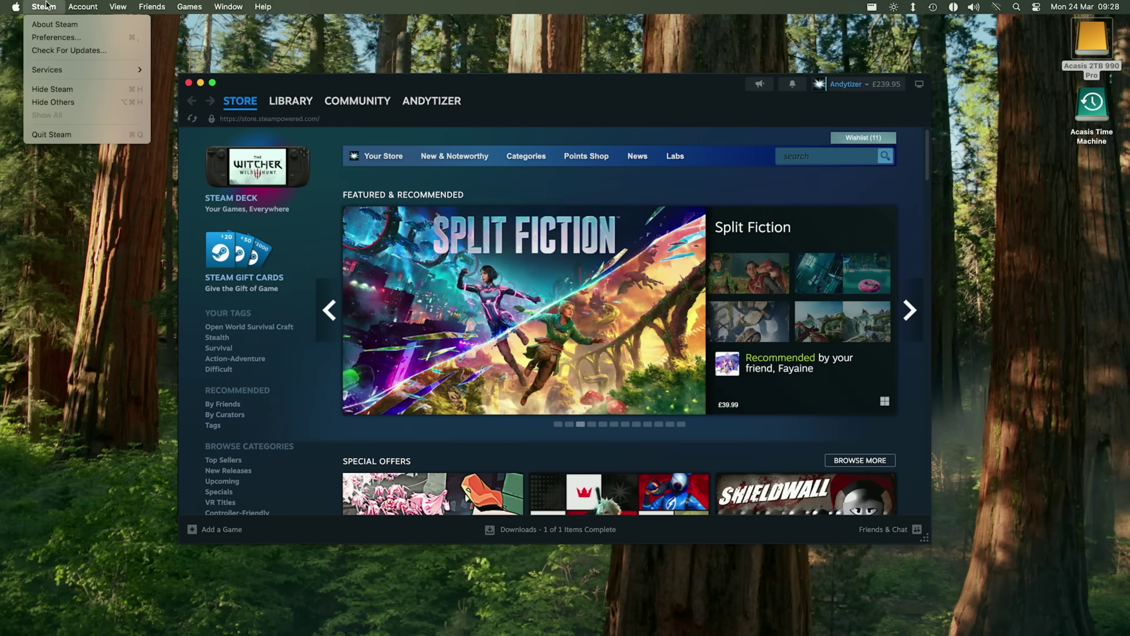
{"action": "left_click", "coordinate": [85, 42]}
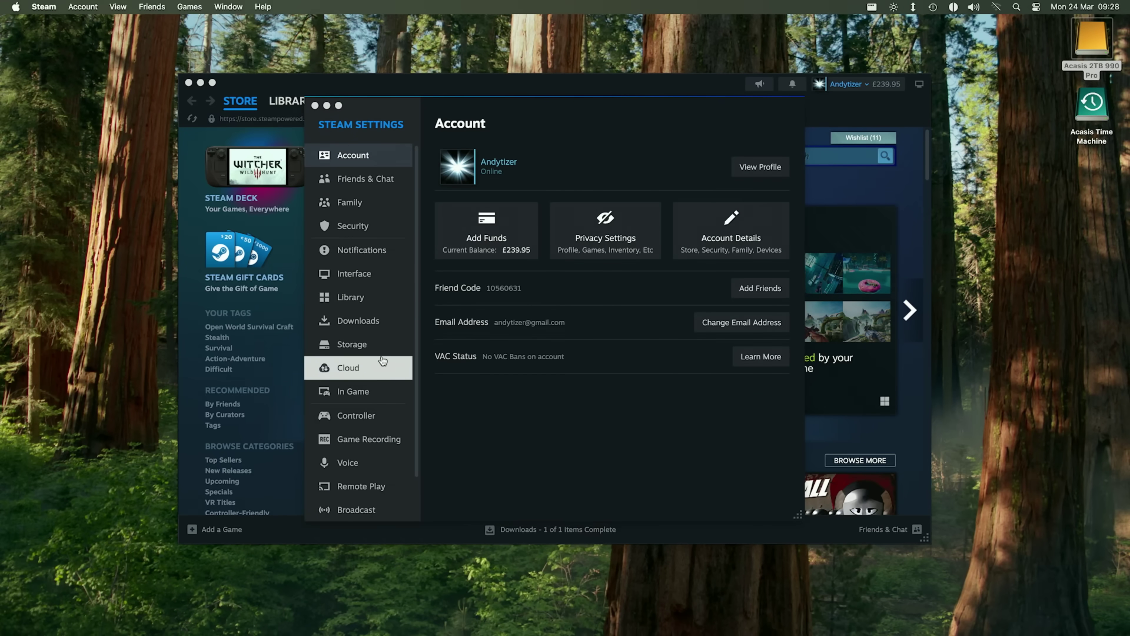
{"action": "left_click", "coordinate": [382, 346]}
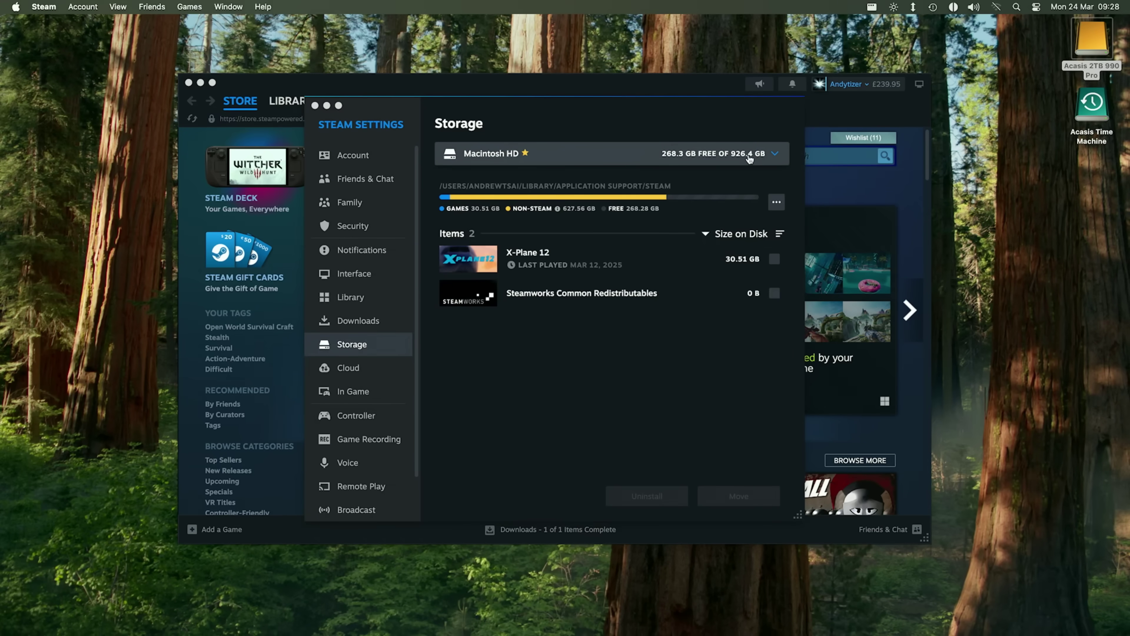
{"action": "left_click", "coordinate": [773, 155]}
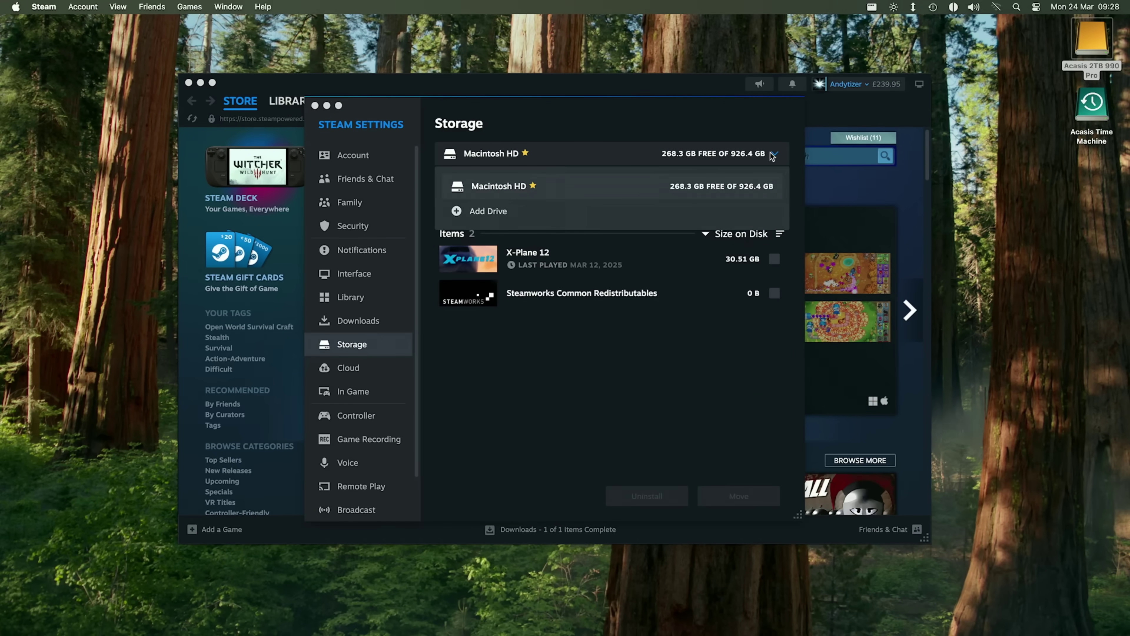
{"action": "left_click", "coordinate": [652, 215]}
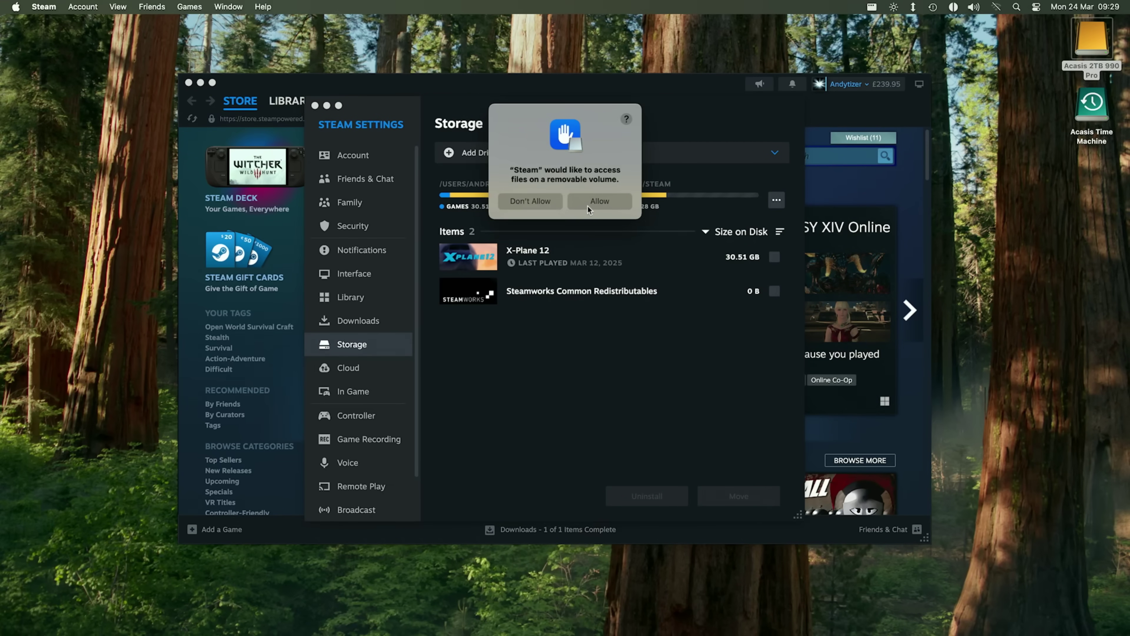
{"action": "left_click", "coordinate": [588, 209]}
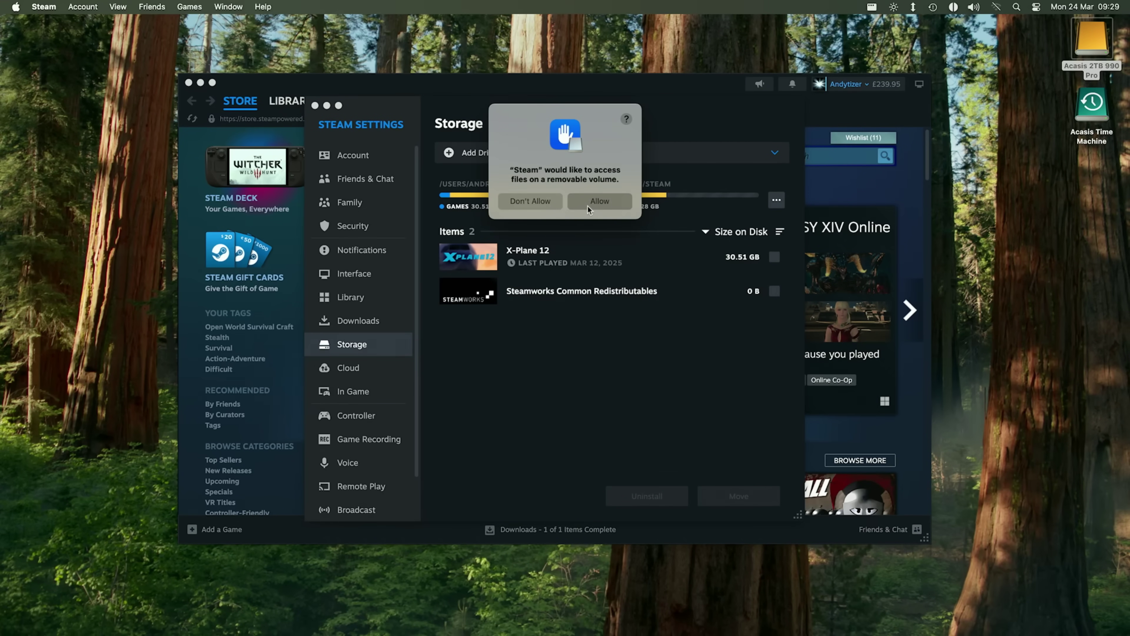
{"action": "left_click", "coordinate": [520, 290]}
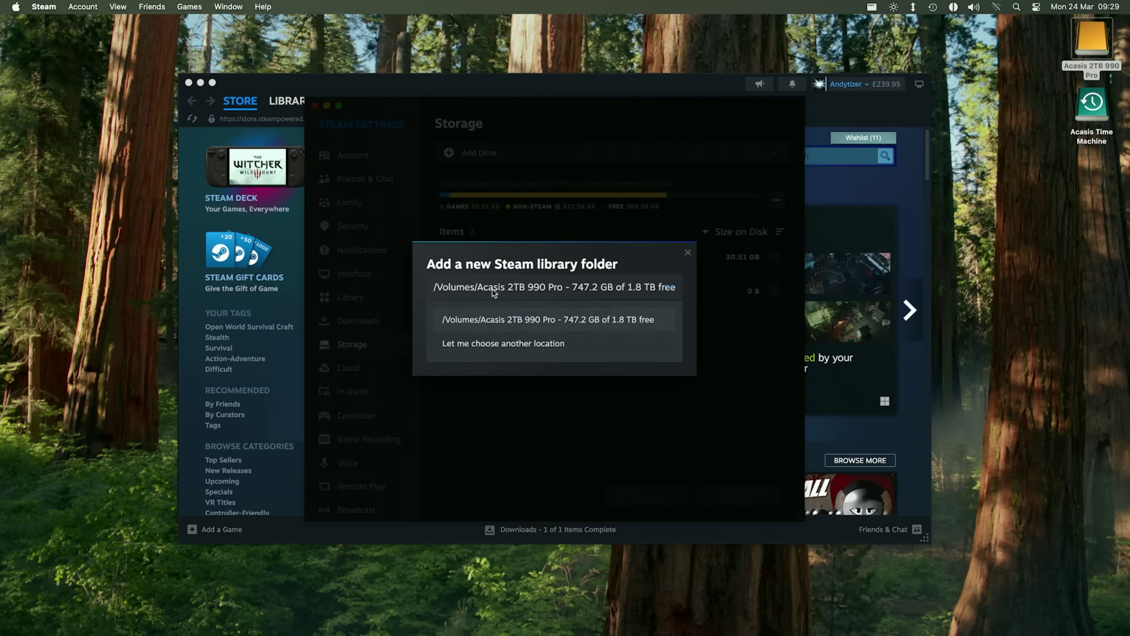
{"action": "left_click", "coordinate": [536, 287]}
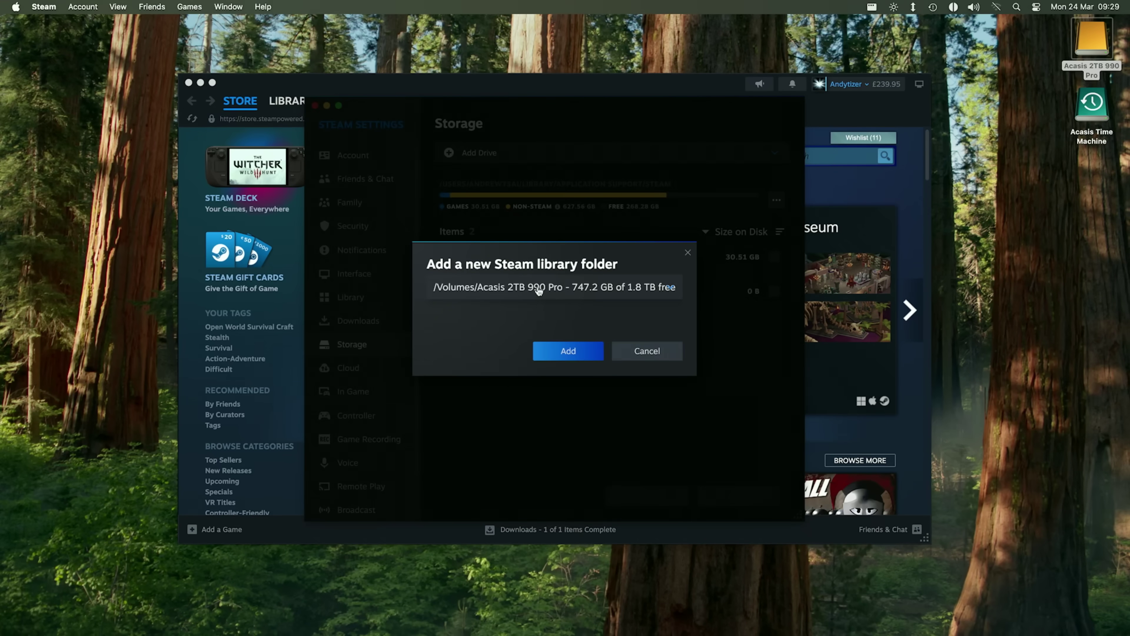
{"action": "left_click", "coordinate": [571, 352]}
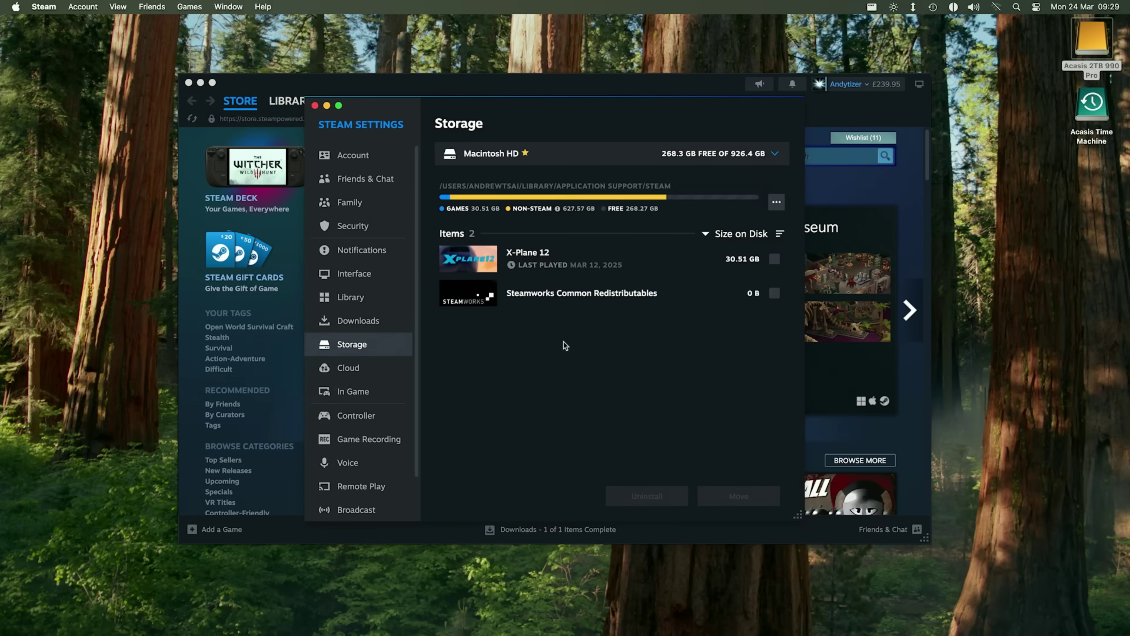
- Expand the Acasis drive's SteamLibrary folder, confirm Steam's drive list includes the Acasis drive, then close settings
{"action": "double_click", "coordinate": [1074, 60]}
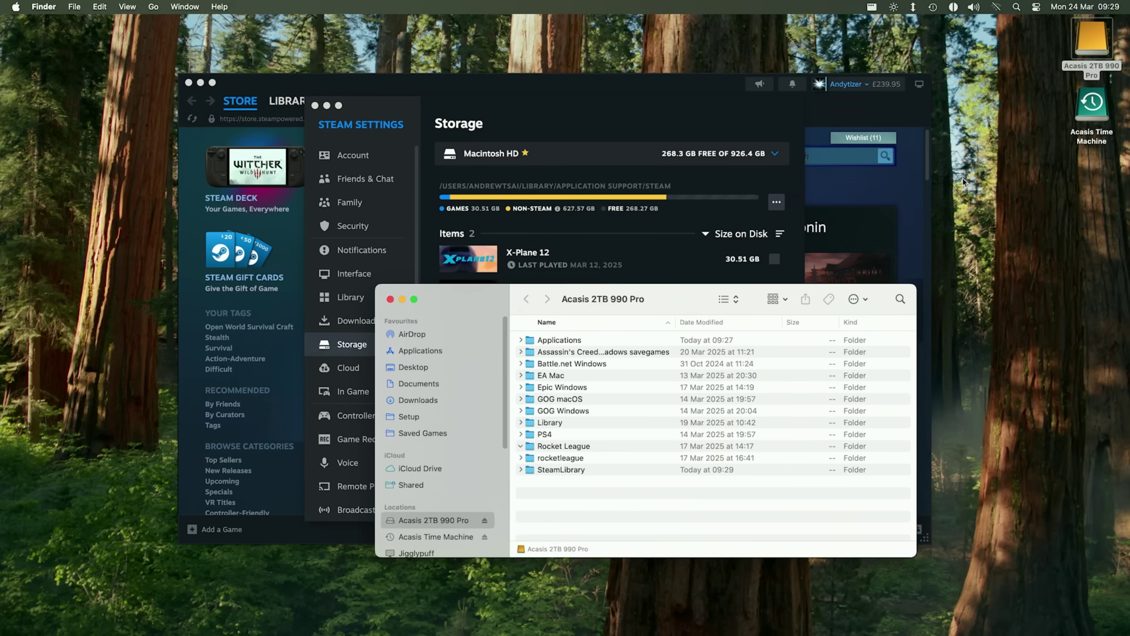
{"action": "left_click", "coordinate": [531, 471]}
{"action": "left_click", "coordinate": [521, 470]}
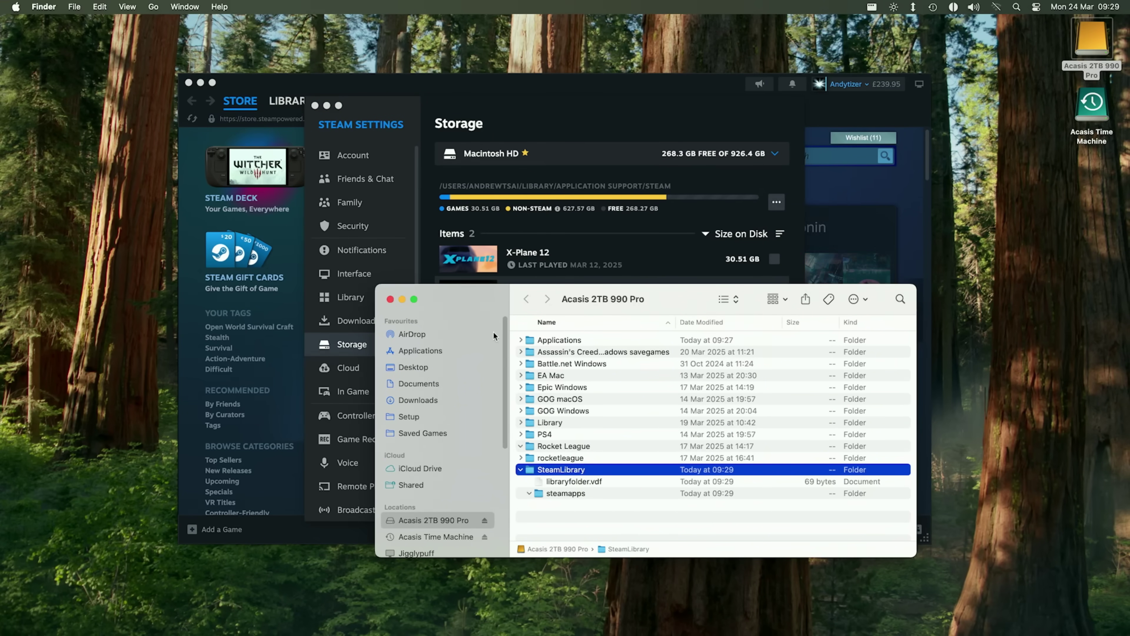
{"action": "left_click_drag", "start_coordinate": [518, 295], "coordinate": [748, 280]}
{"action": "left_click", "coordinate": [694, 153]}
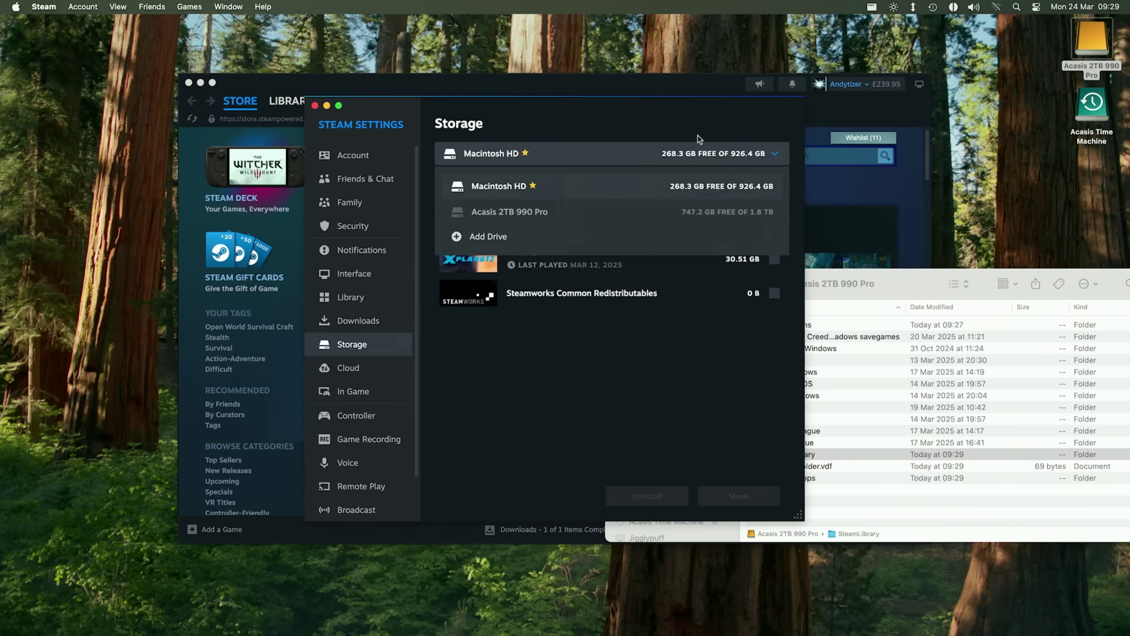
{"action": "left_click", "coordinate": [315, 105]}
{"action": "left_click", "coordinate": [315, 106]}
- Find 'dota 2' in the library and start installing it onto the Acasis 2TB 990 Pro
{"action": "left_click", "coordinate": [306, 107]}
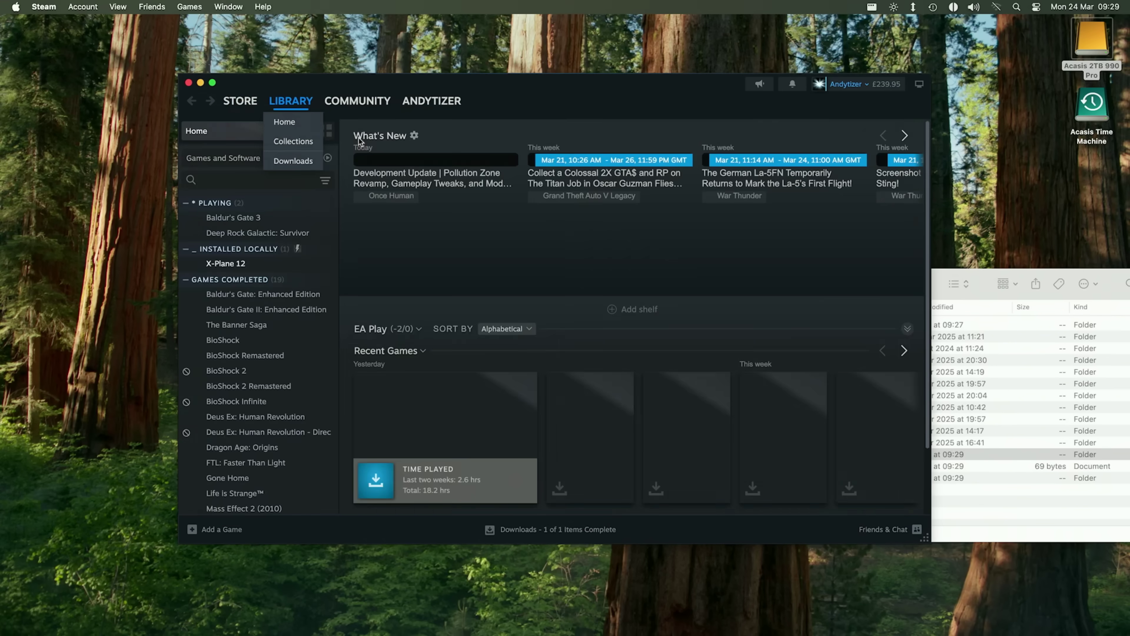
{"action": "type", "text": "dota 2"}
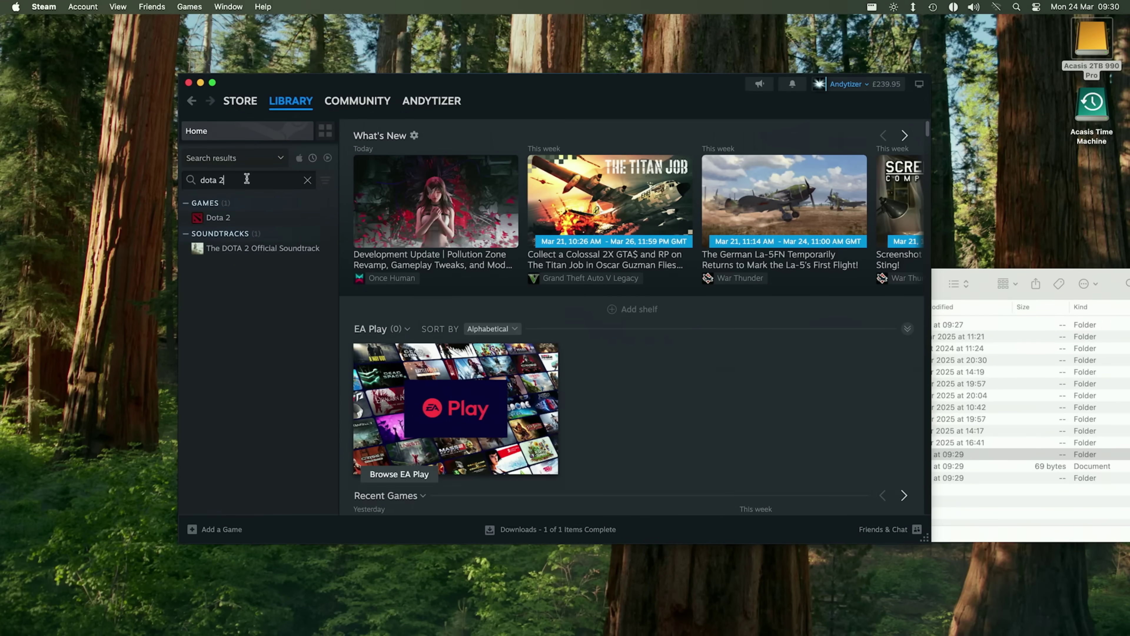
{"action": "left_click", "coordinate": [219, 217]}
{"action": "left_click", "coordinate": [397, 338]}
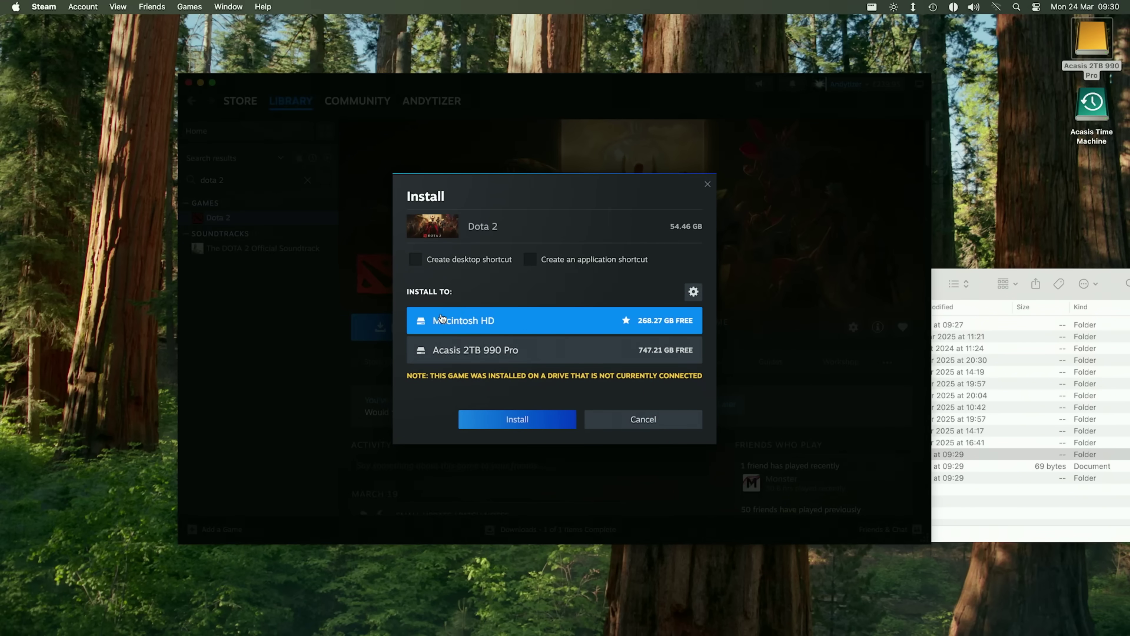
{"action": "left_click", "coordinate": [485, 339]}
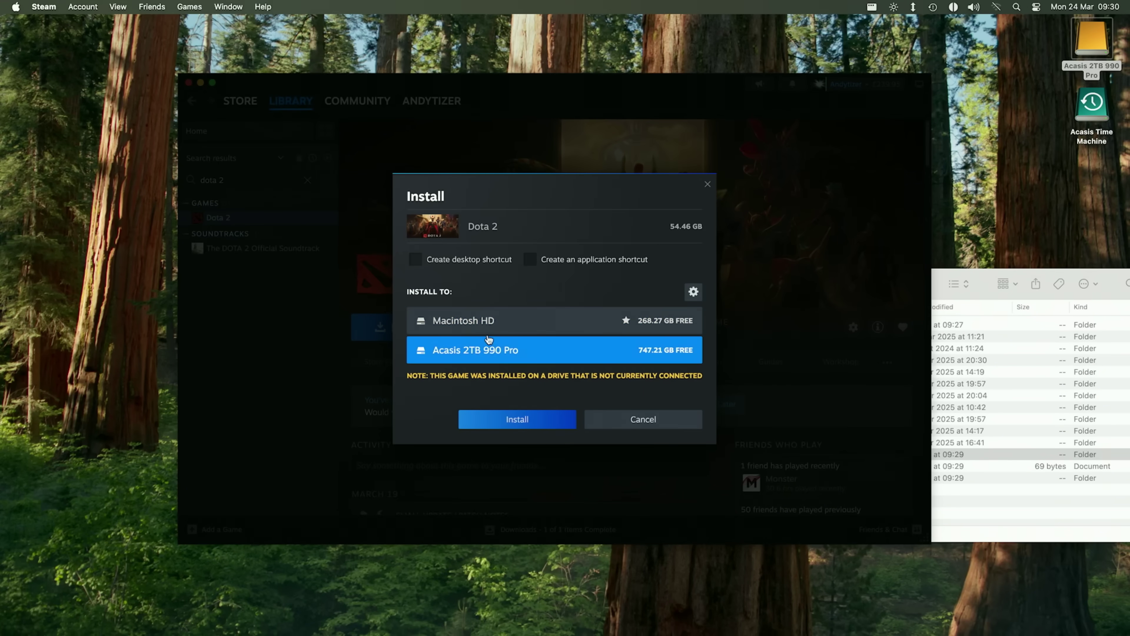
- Make the Acasis library the default in Storage settings, then confirm the Dota 2 install there
{"action": "left_click", "coordinate": [694, 291]}
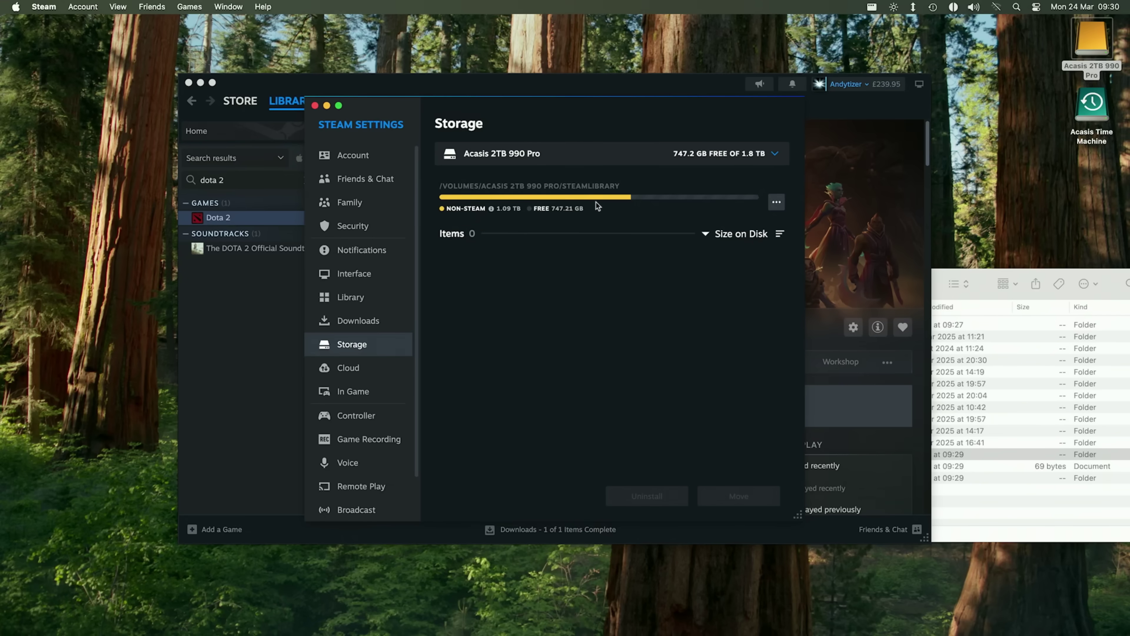
{"action": "left_click", "coordinate": [776, 204]}
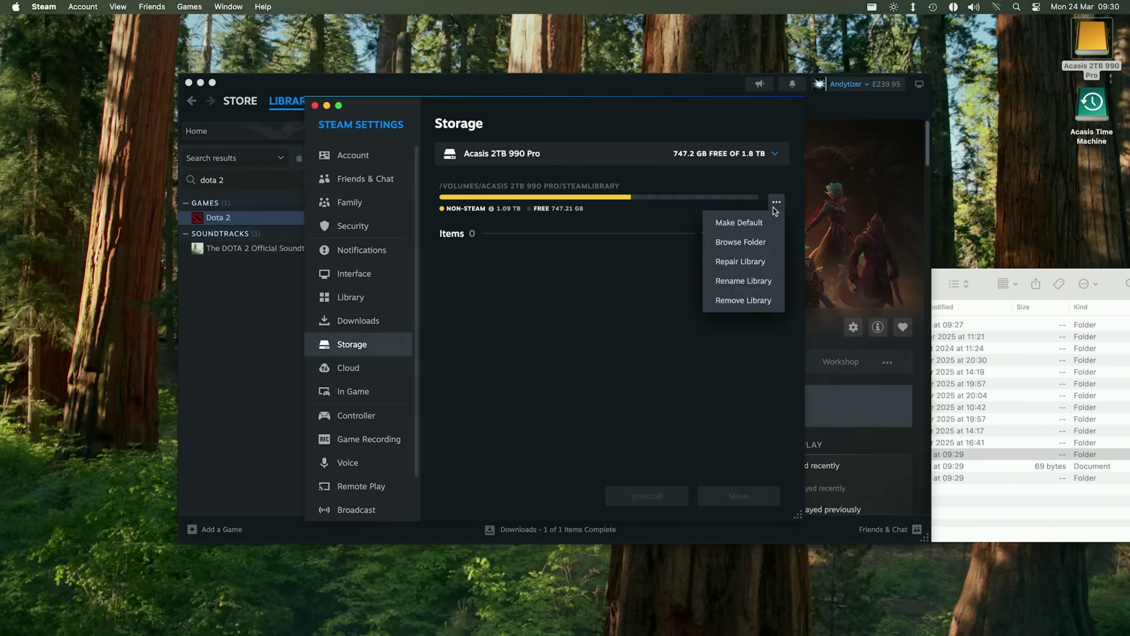
{"action": "left_click", "coordinate": [747, 227]}
{"action": "key", "text": "cmd+w"}
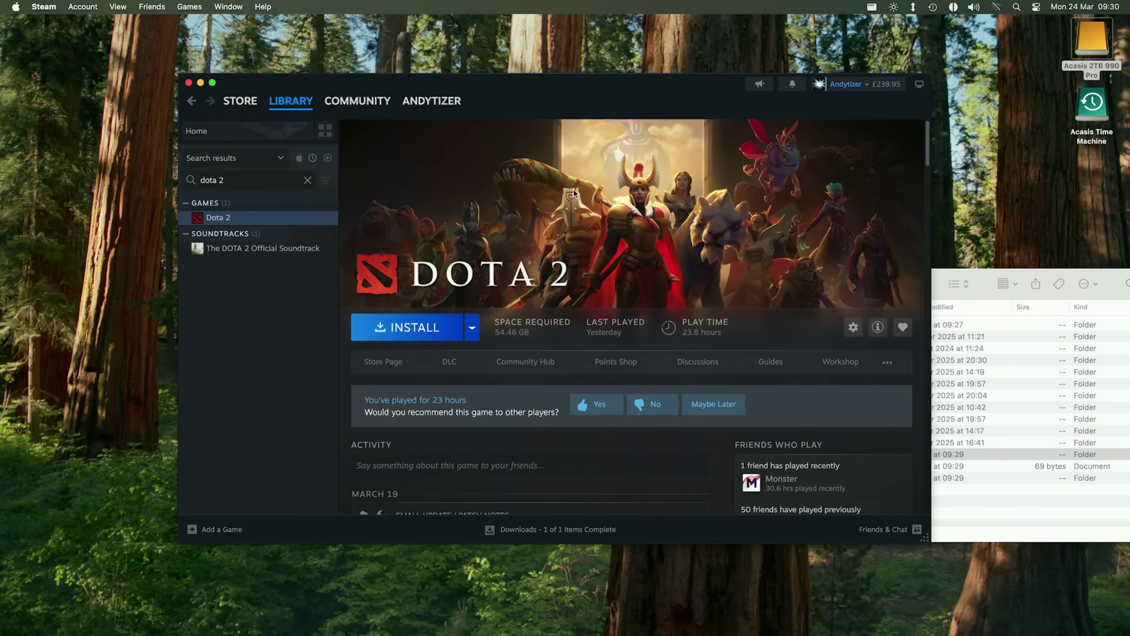
{"action": "left_click", "coordinate": [532, 339]}
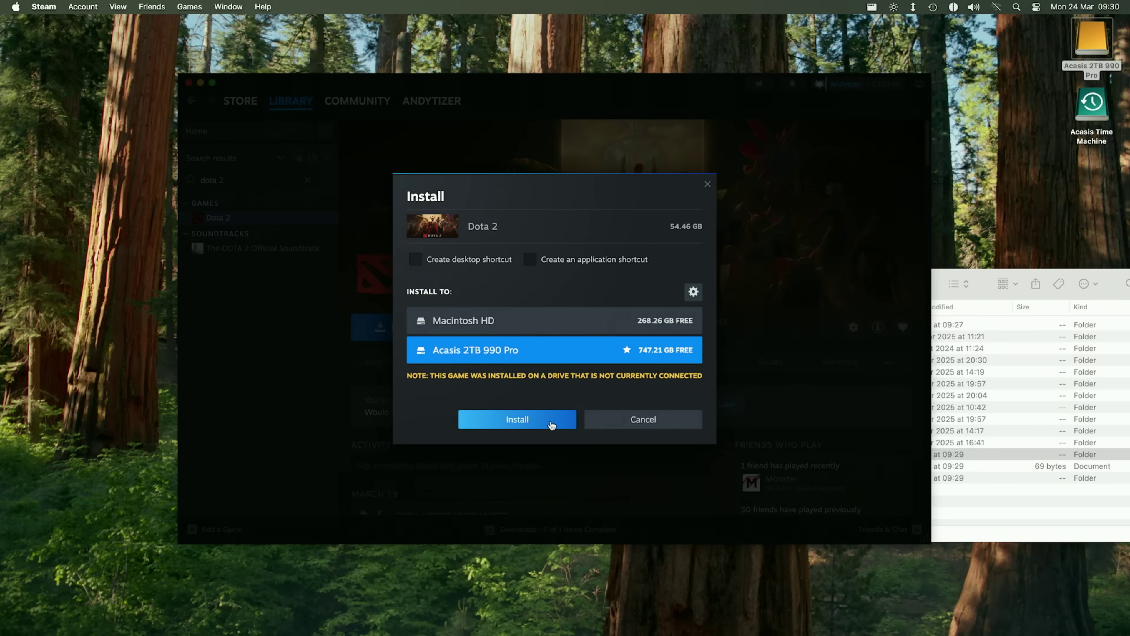
{"action": "left_click", "coordinate": [554, 419]}
- Browse the Acasis drive's SteamLibrary > steamapps > common folder to see the installed games
{"action": "left_click", "coordinate": [971, 456]}
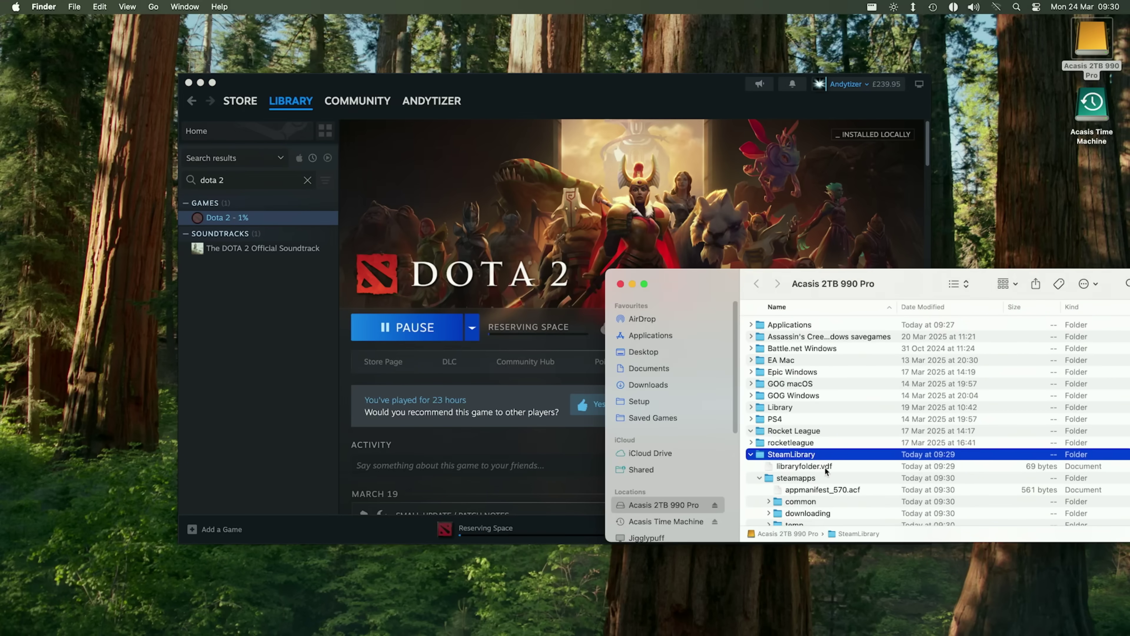
{"action": "scroll", "coordinate": [790, 479], "scroll_direction": "down", "scroll_amount": 2}
{"action": "left_click", "coordinate": [805, 479]}
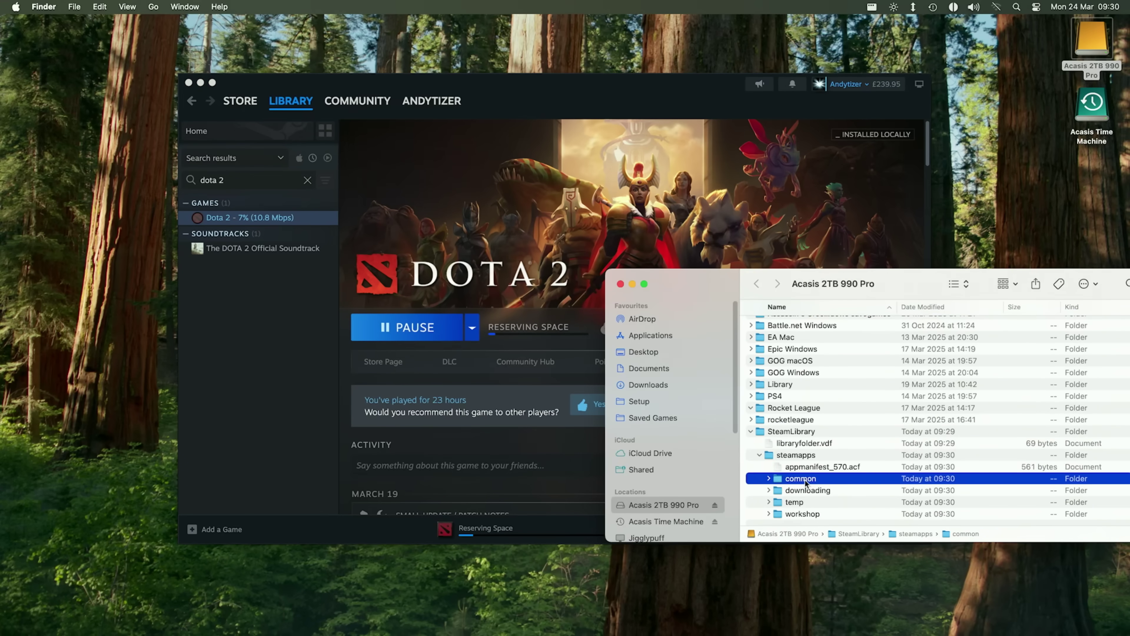
{"action": "key", "text": "Right"}
{"action": "left_click", "coordinate": [847, 481]}
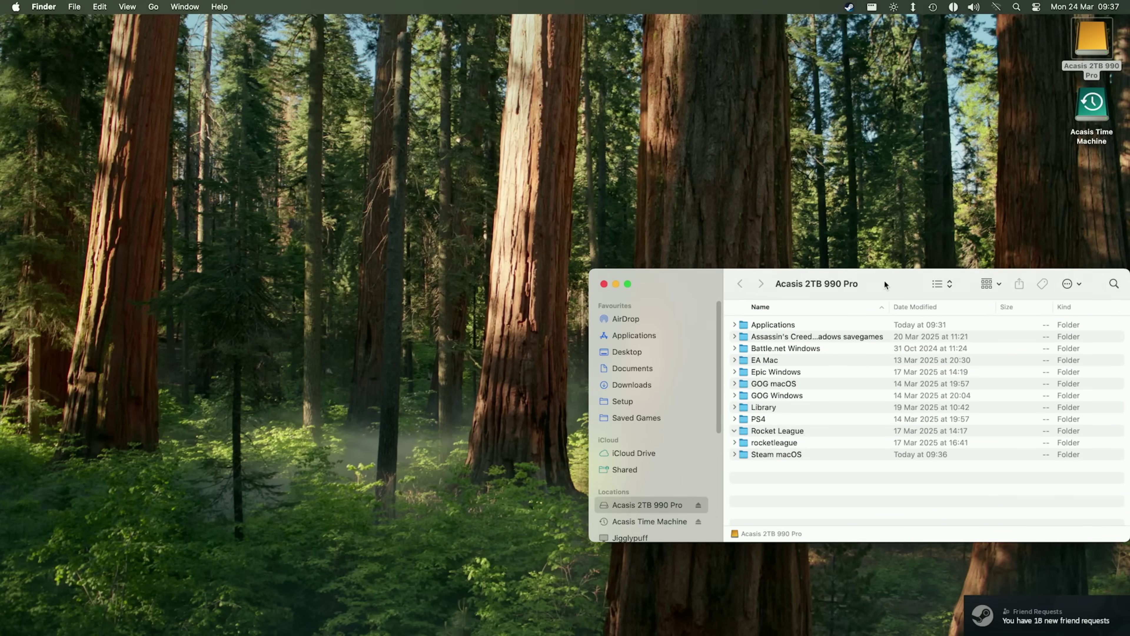
- Create a 'Steam Windows' folder at the drive's top level and close the window
{"action": "left_click_drag", "start_coordinate": [772, 279], "coordinate": [626, 172]}
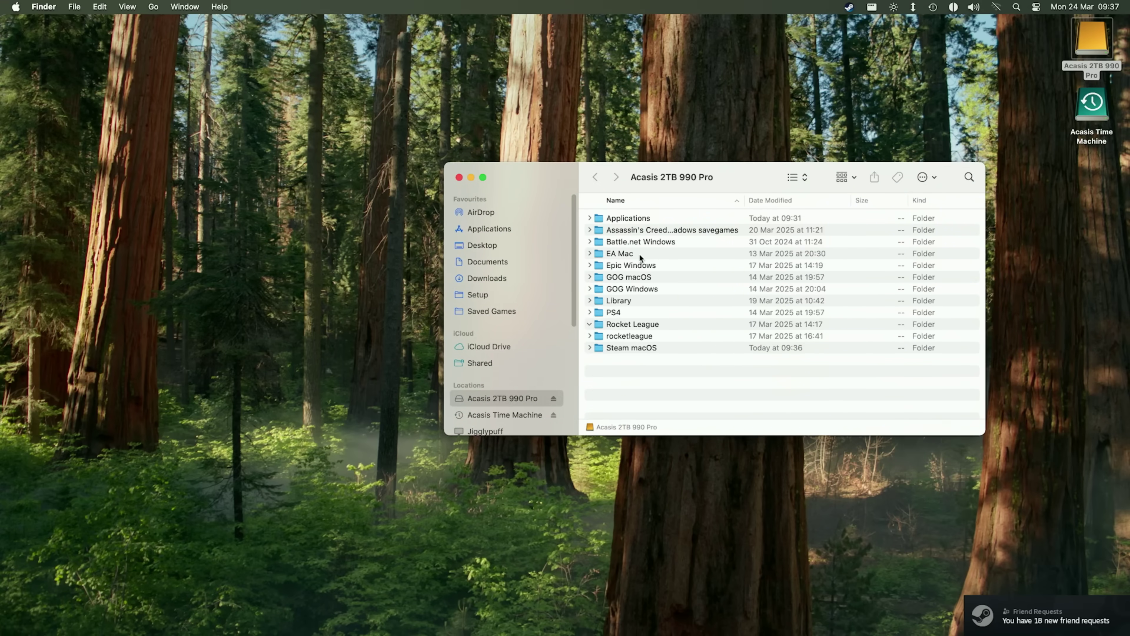
{"action": "right_click", "coordinate": [632, 365]}
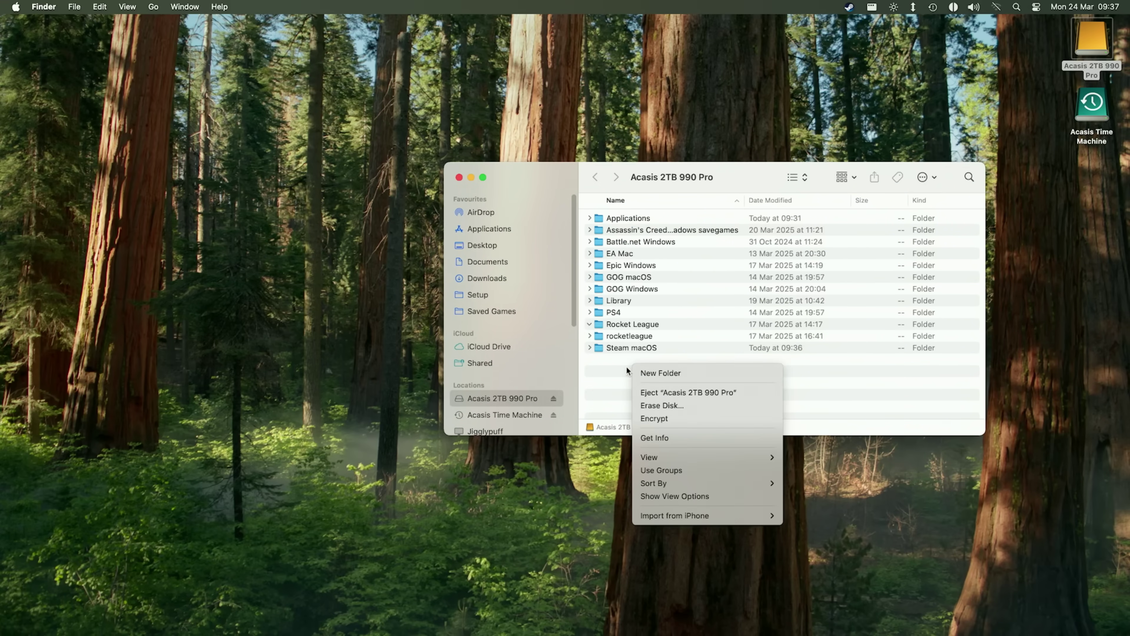
{"action": "left_click", "coordinate": [642, 372]}
{"action": "type", "text": "St"}
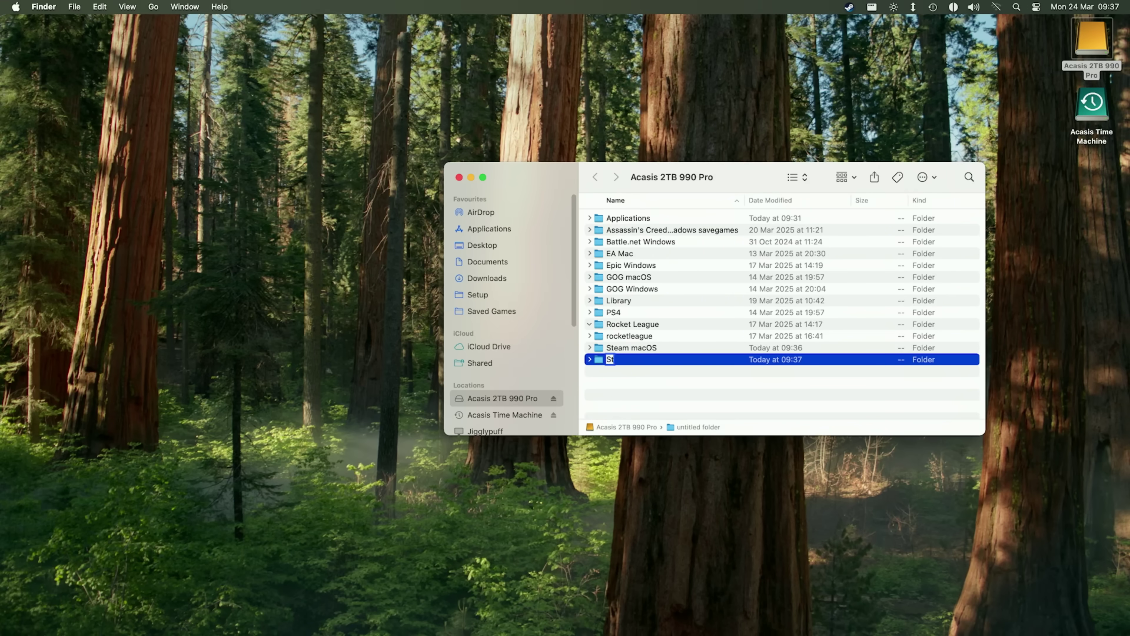
{"action": "type", "text": "eam Windows"}
{"action": "key", "text": "Return"}
{"action": "left_click", "coordinate": [642, 370]}
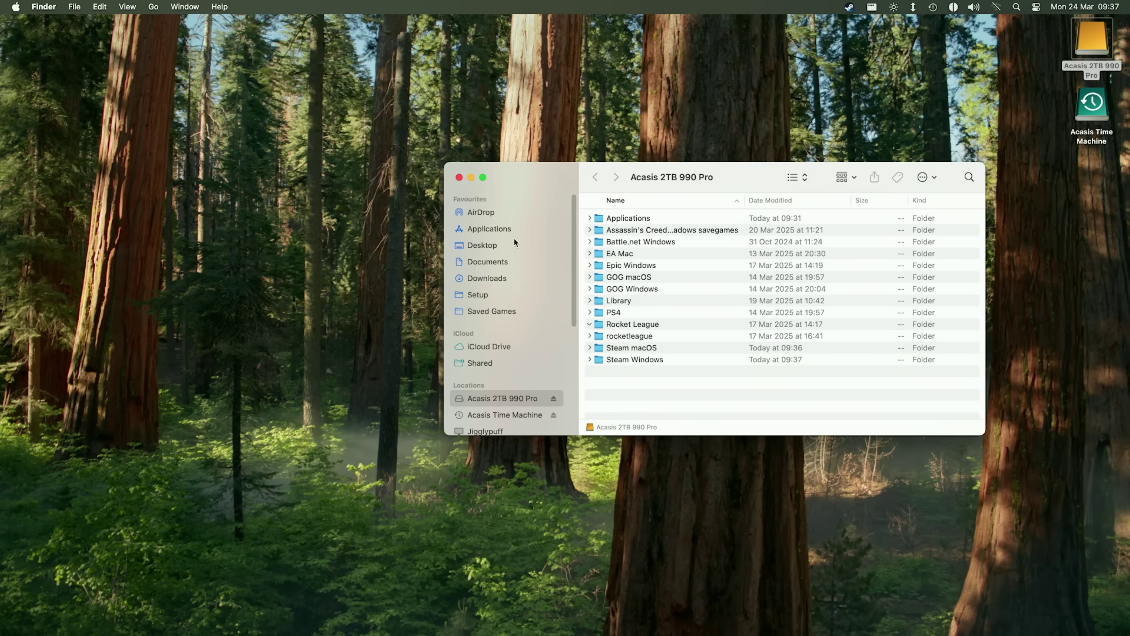
{"action": "left_click", "coordinate": [459, 177]}
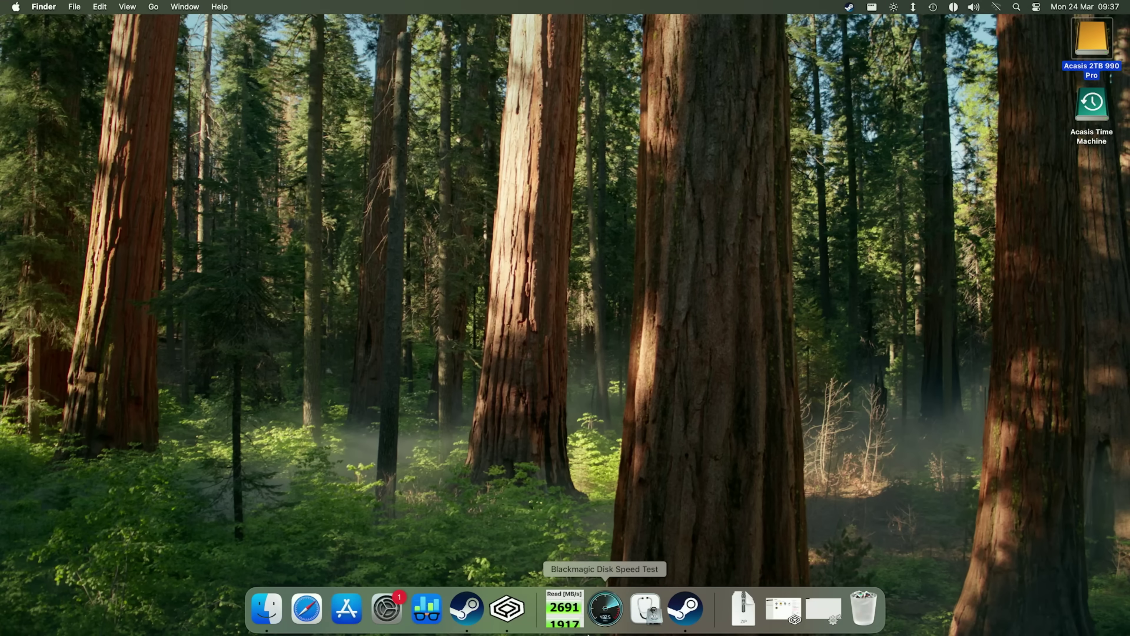
- Launch Windows Steam from the CrossOver Steam bottle and go to its Storage settings
{"action": "left_click", "coordinate": [524, 592]}
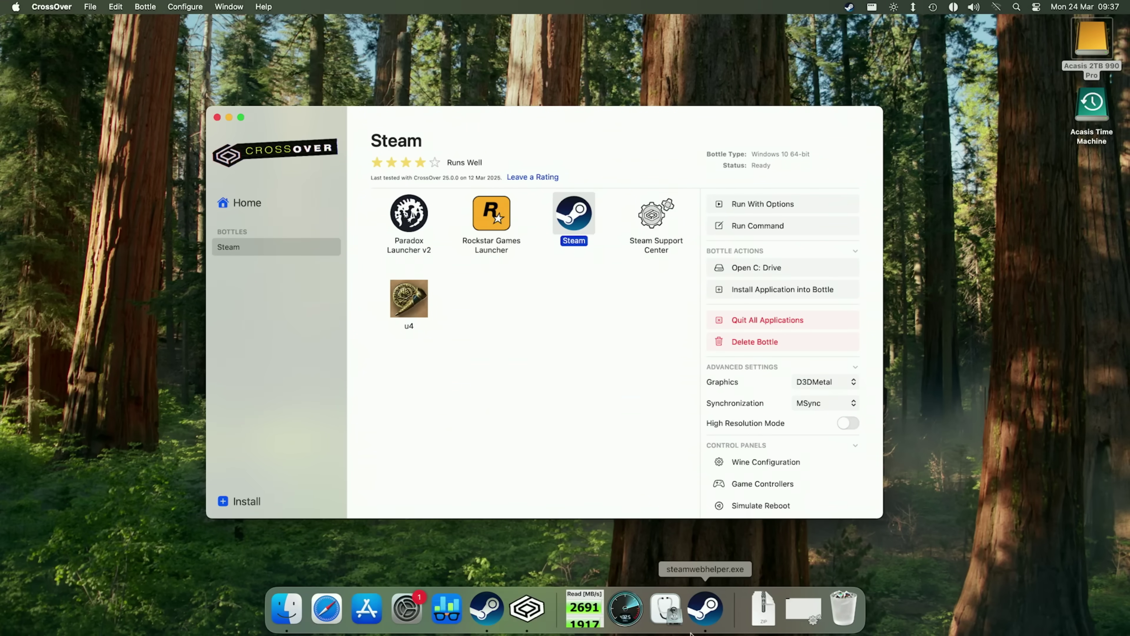
{"action": "left_click", "coordinate": [705, 609]}
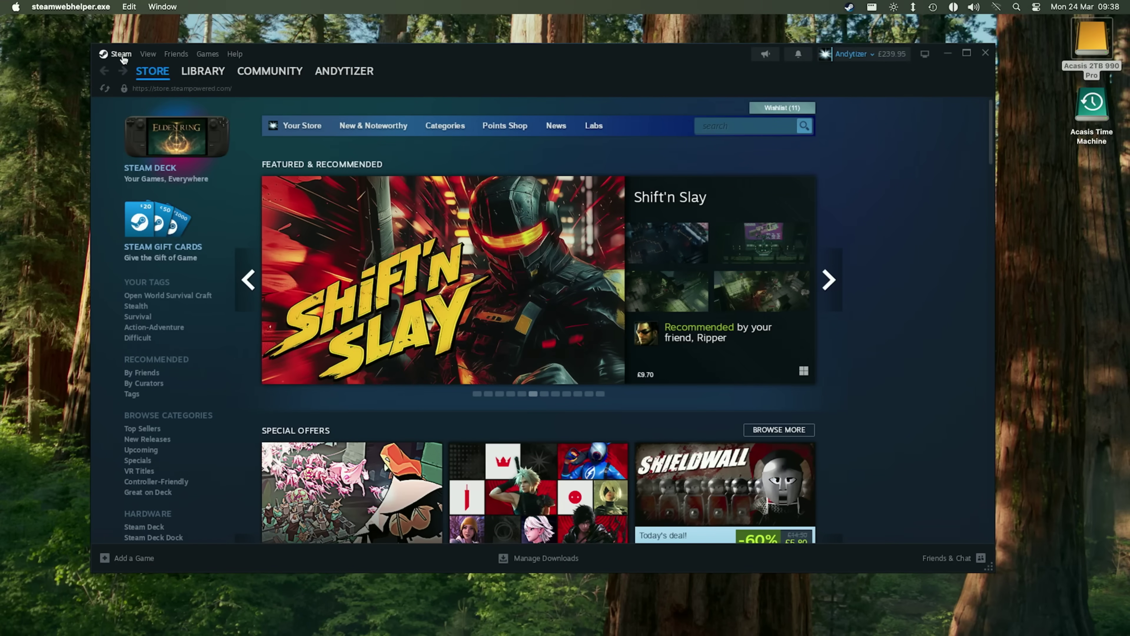
{"action": "left_click", "coordinate": [121, 54]}
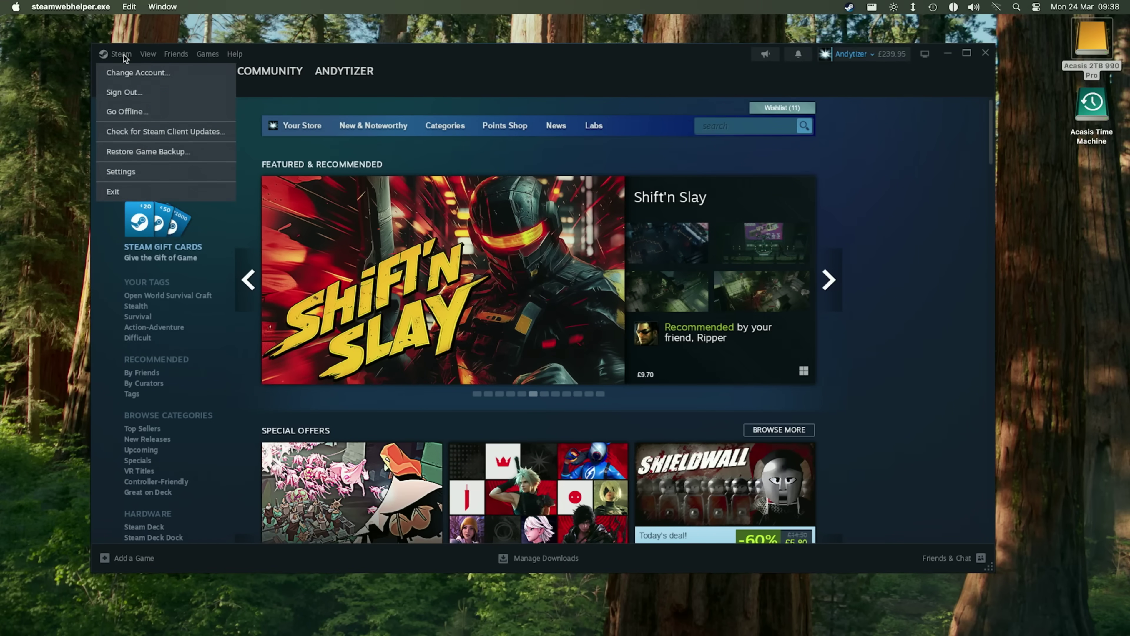
{"action": "left_click", "coordinate": [140, 170]}
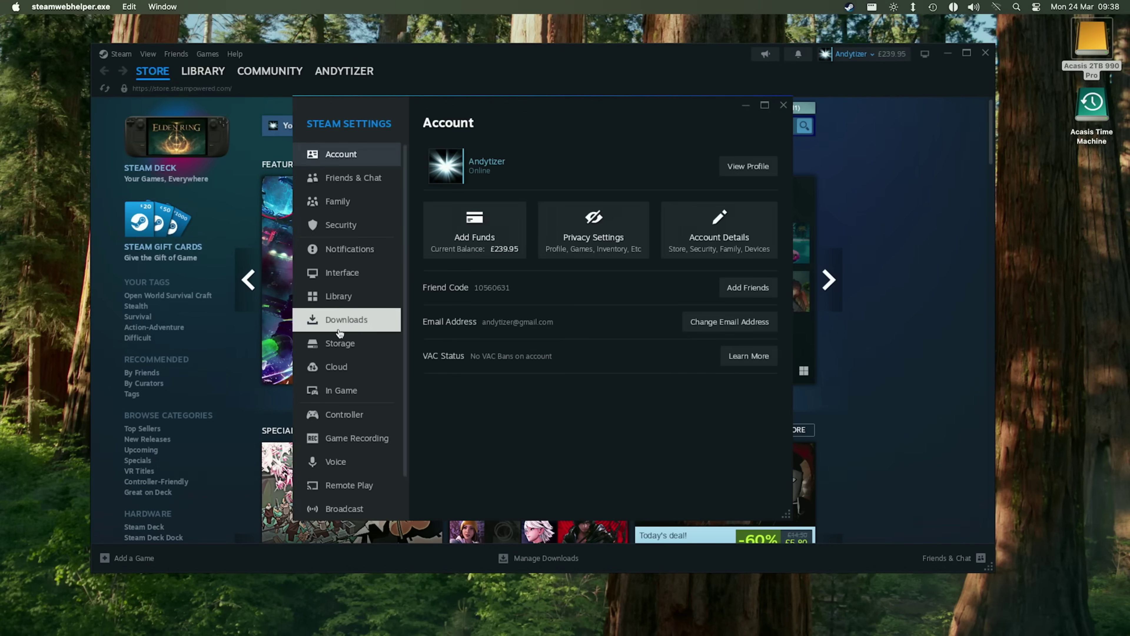
{"action": "left_click", "coordinate": [340, 343]}
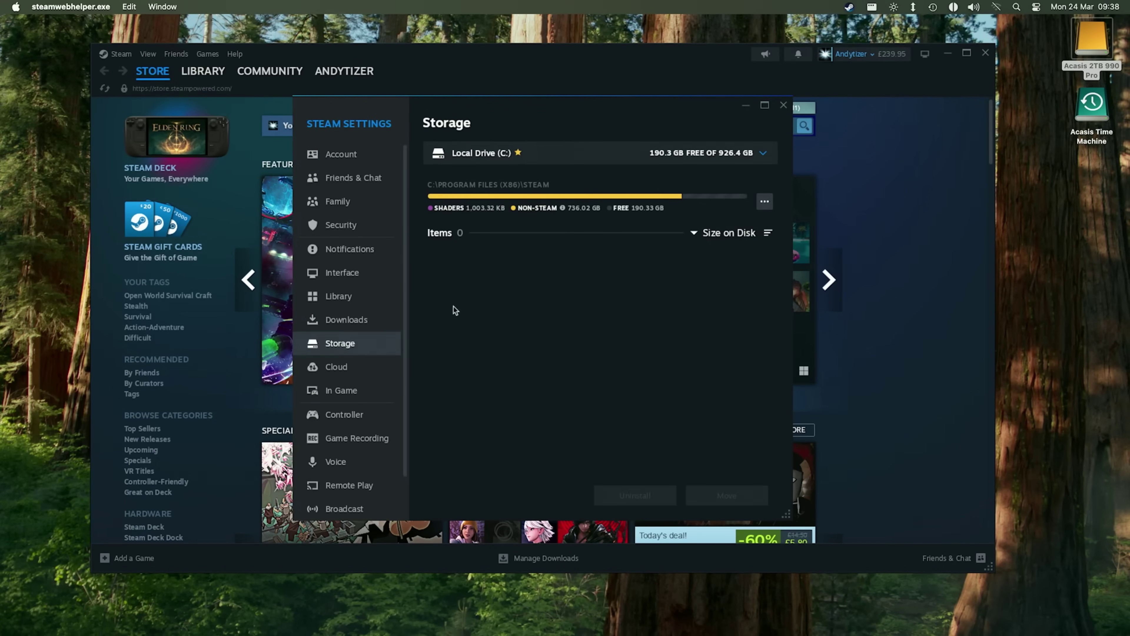
- Add a drive using 'Let me choose another location' to bring up the folder picker
{"action": "left_click", "coordinate": [458, 152]}
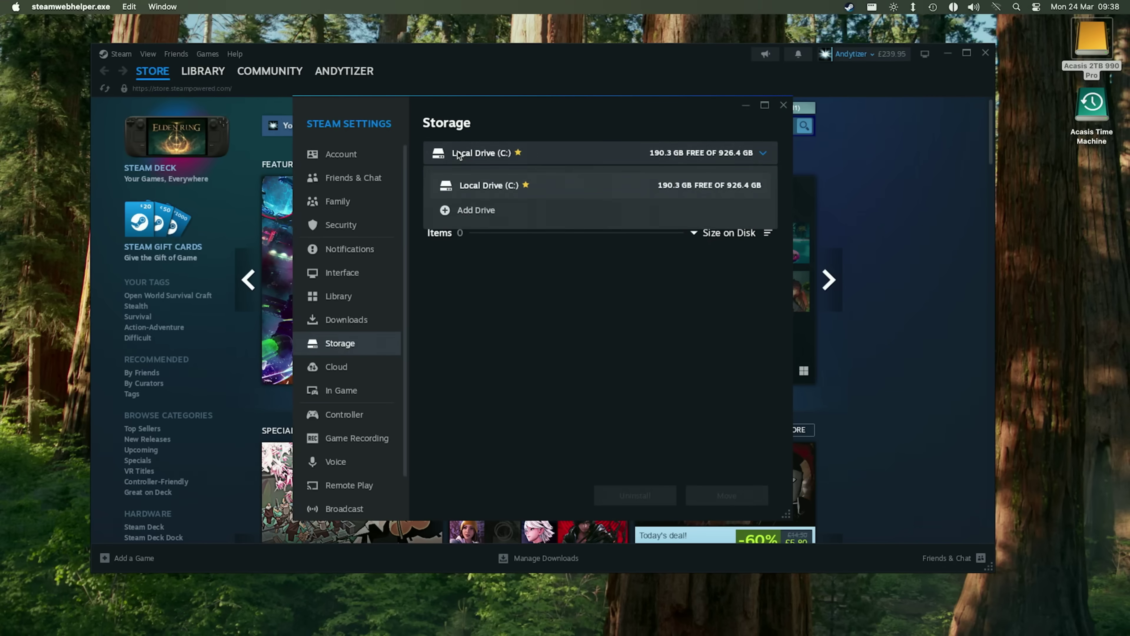
{"action": "left_click", "coordinate": [482, 210]}
{"action": "left_click", "coordinate": [515, 287]}
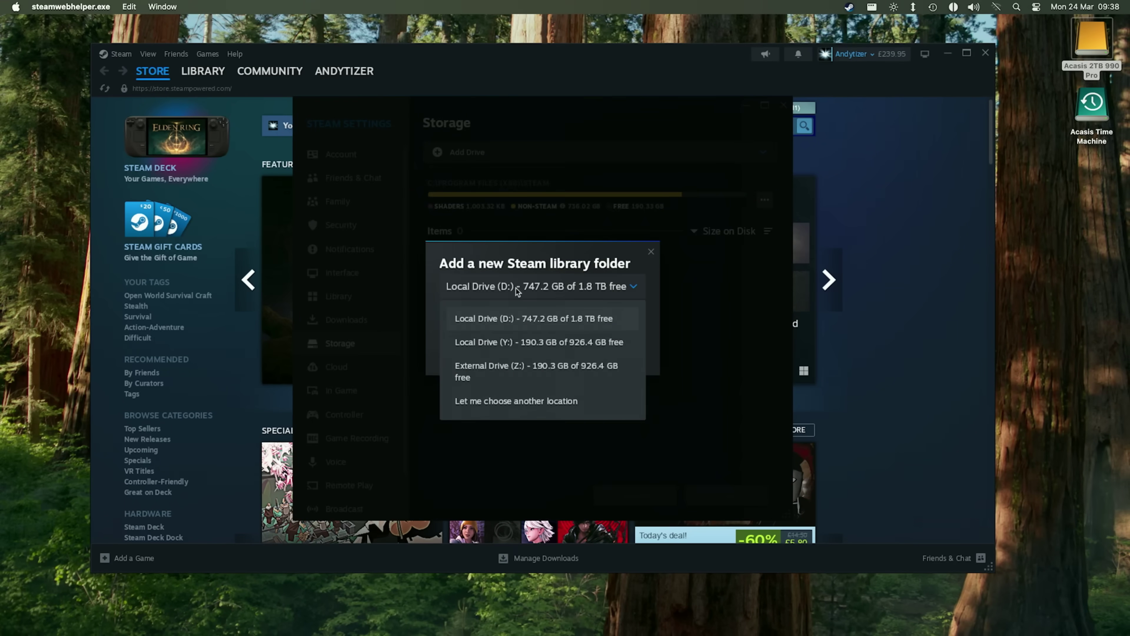
{"action": "left_click", "coordinate": [515, 401]}
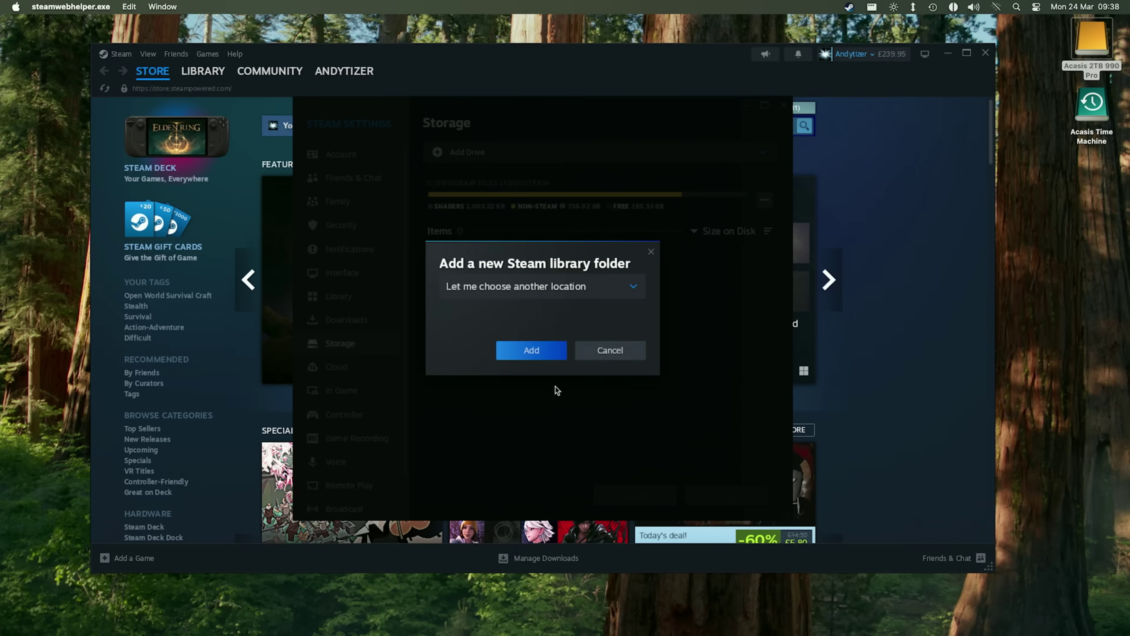
{"action": "left_click", "coordinate": [542, 352]}
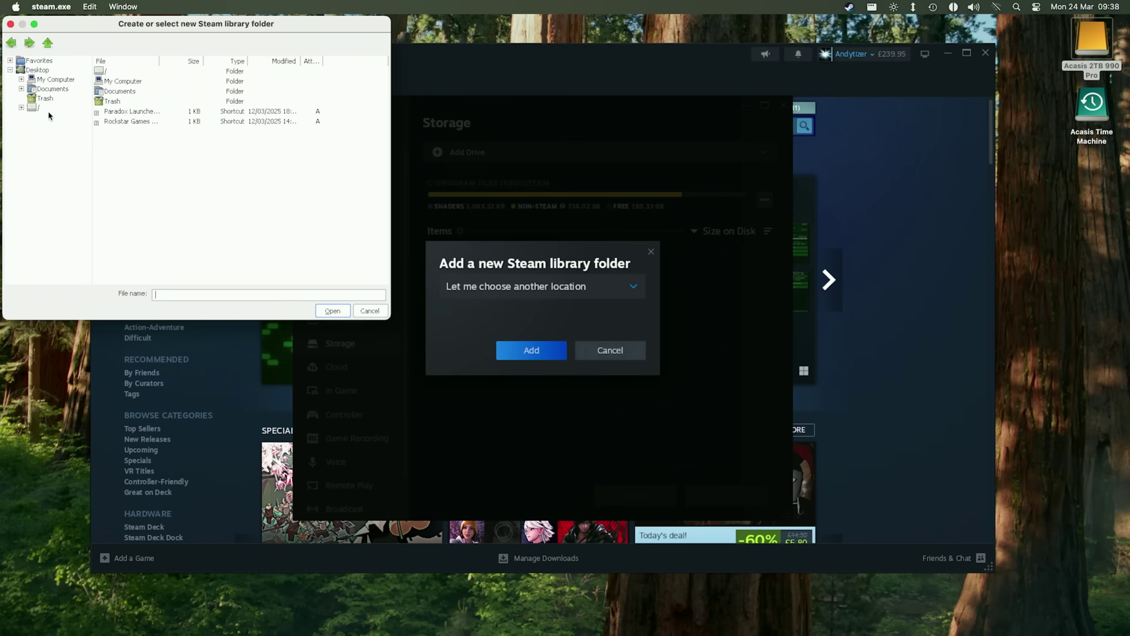
- Pick /Volumes/Acasis 2TB 990 Pro/Steam Windows as the new library and check the drive list
{"action": "left_click", "coordinate": [35, 110]}
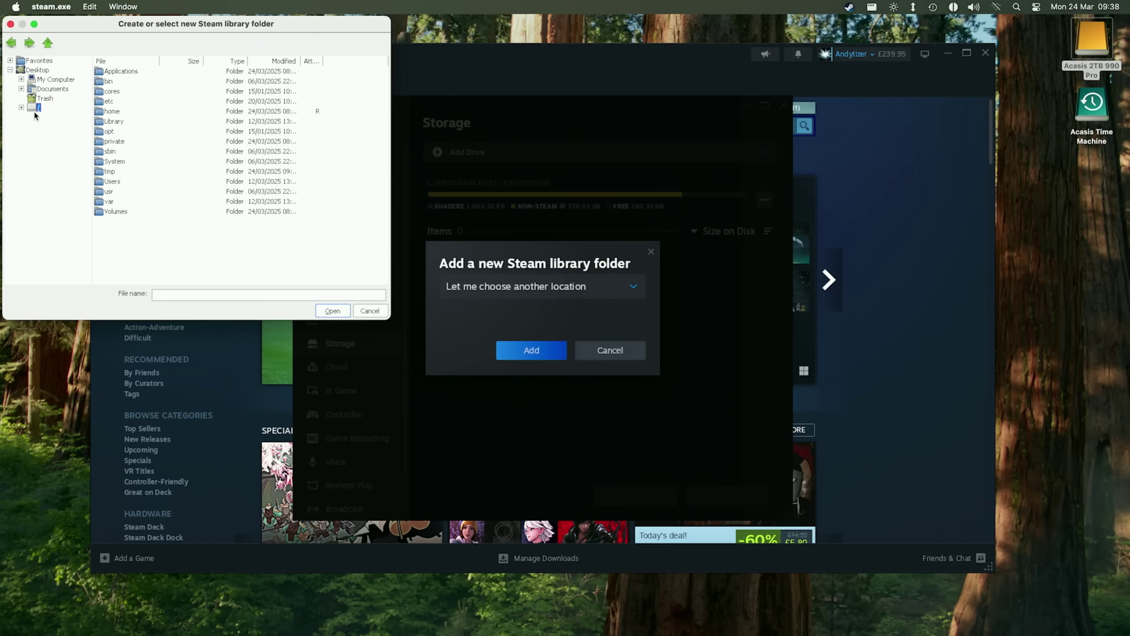
{"action": "double_click", "coordinate": [104, 202]}
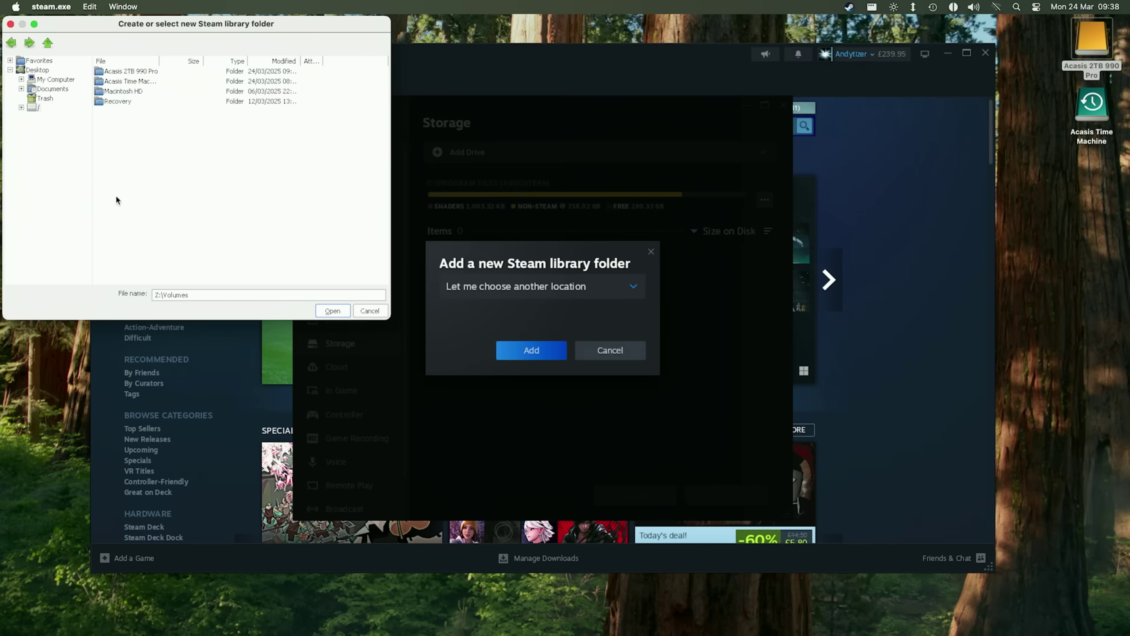
{"action": "double_click", "coordinate": [157, 65]}
{"action": "double_click", "coordinate": [143, 71]}
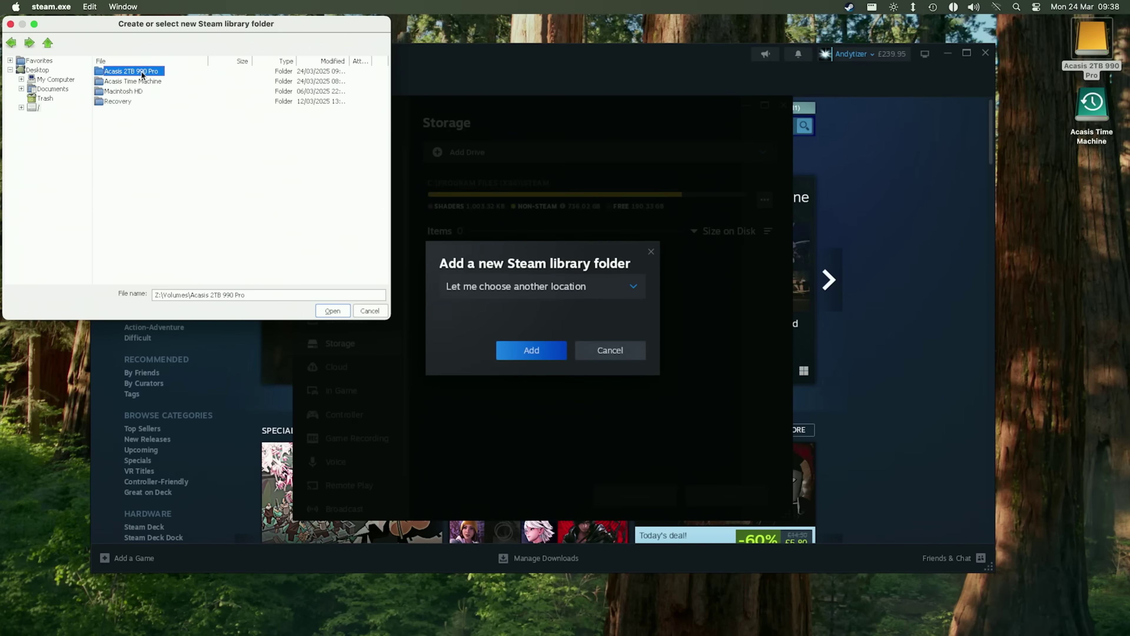
{"action": "left_click", "coordinate": [115, 193]}
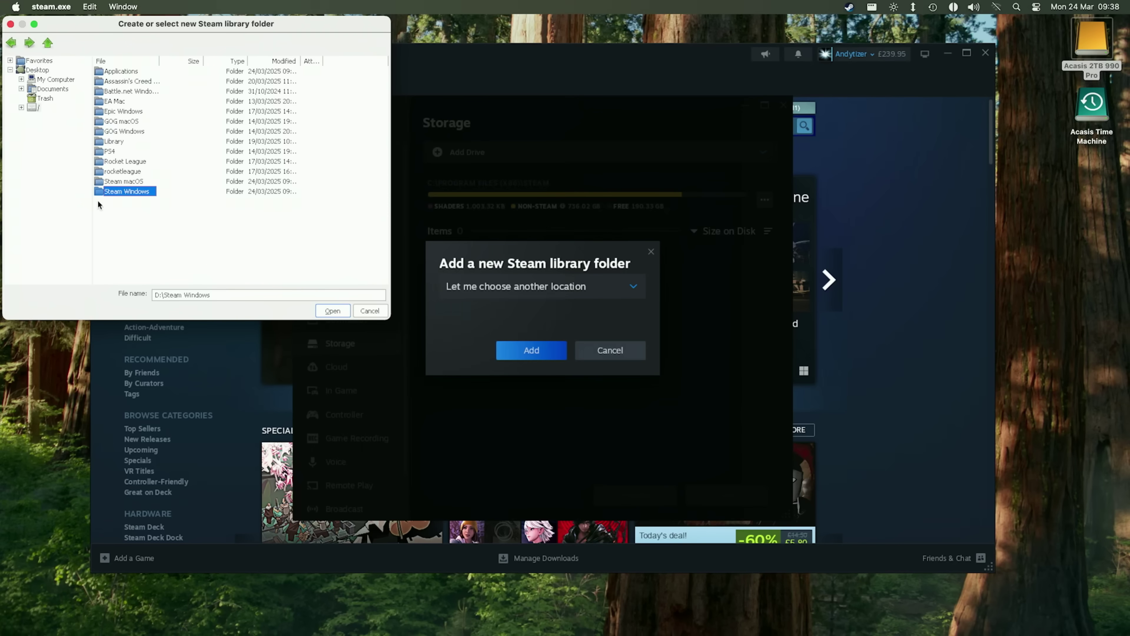
{"action": "double_click", "coordinate": [123, 194]}
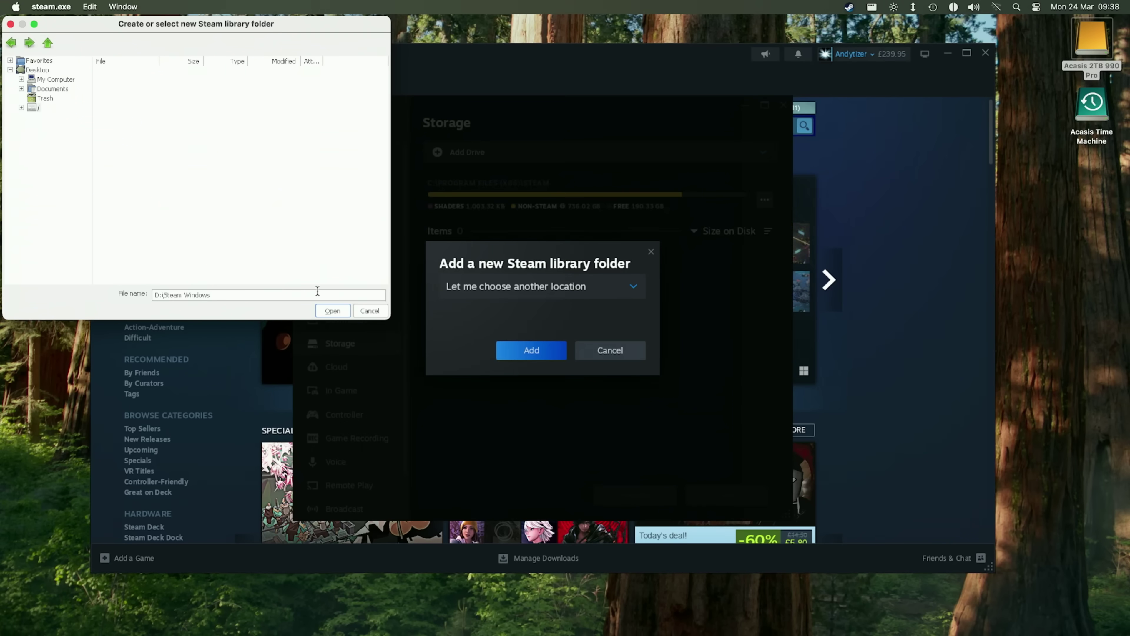
{"action": "left_click", "coordinate": [332, 311]}
{"action": "left_click", "coordinate": [531, 350]}
{"action": "left_click", "coordinate": [679, 148]}
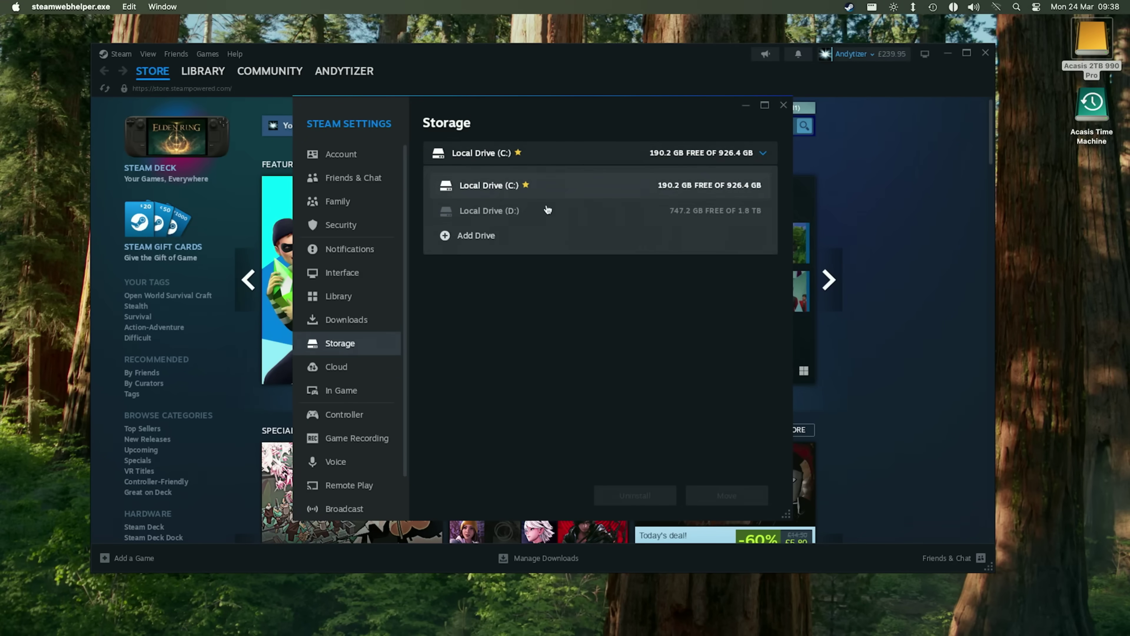
- Make the Local Drive (D:) library Steam's default and close Settings
{"action": "left_click", "coordinate": [545, 212]}
{"action": "left_click", "coordinate": [764, 202]}
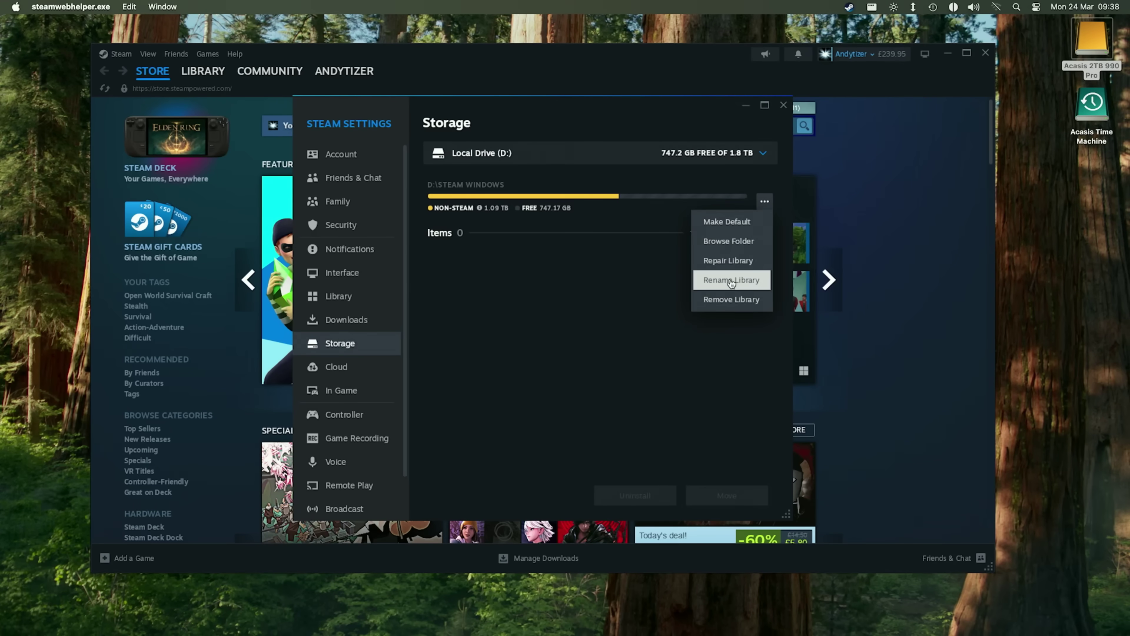
{"action": "left_click", "coordinate": [737, 223]}
{"action": "left_click", "coordinate": [783, 105]}
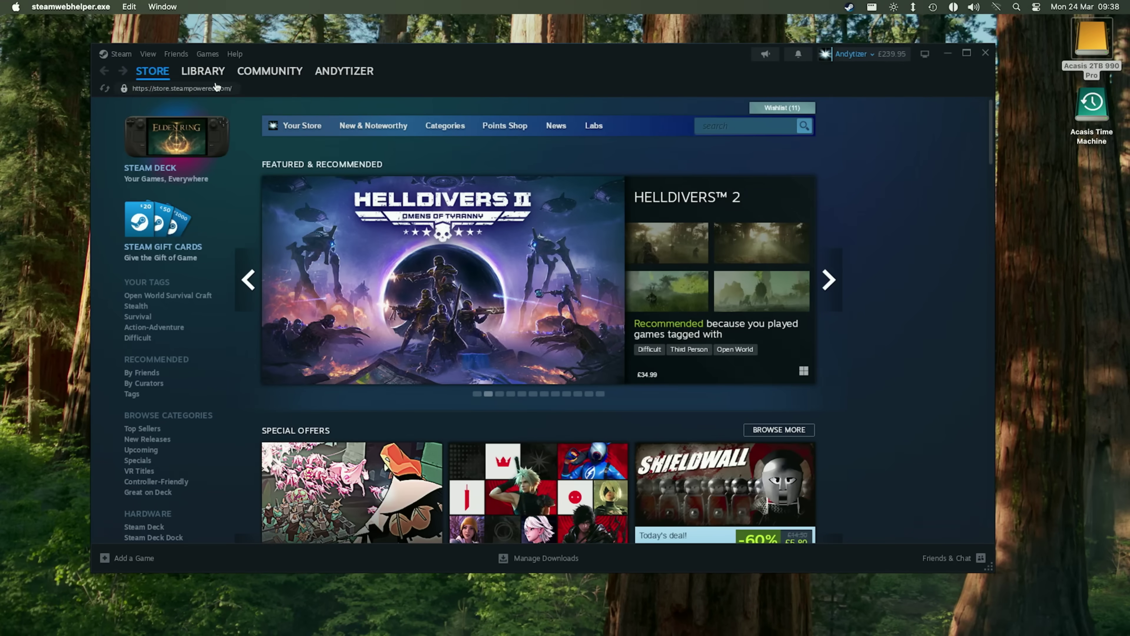
- Find 'elden' in the Library and install ELDEN RING onto Local Drive (D:), accepting the EULA
{"action": "left_click", "coordinate": [210, 75]}
{"action": "left_click", "coordinate": [204, 146]}
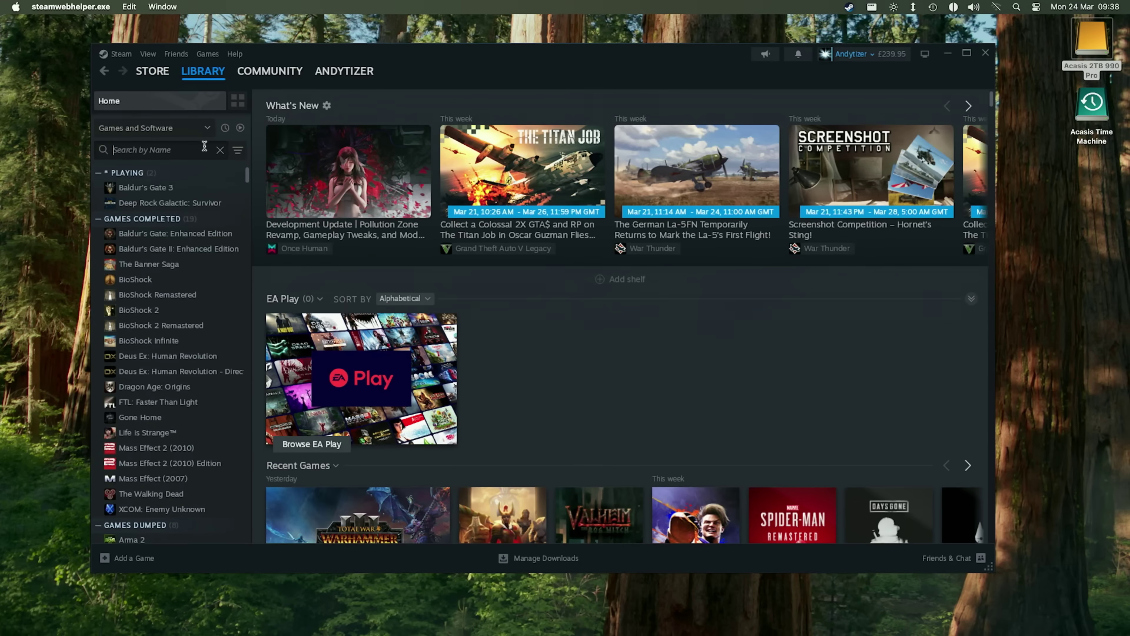
{"action": "type", "text": "elden"}
{"action": "left_click", "coordinate": [205, 187]}
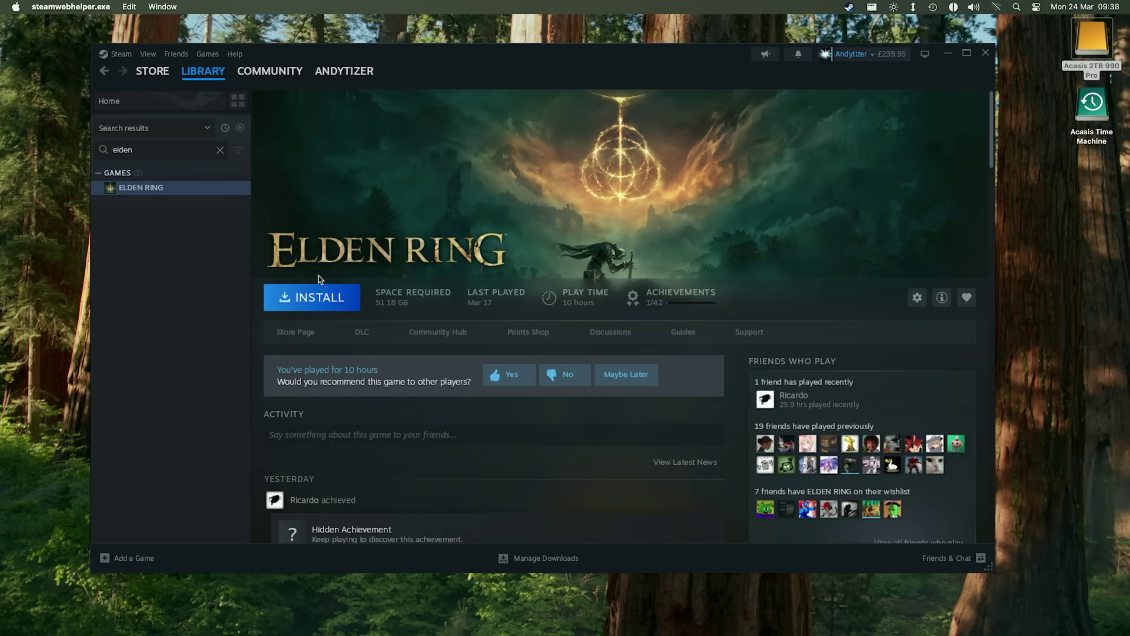
{"action": "left_click", "coordinate": [317, 295]}
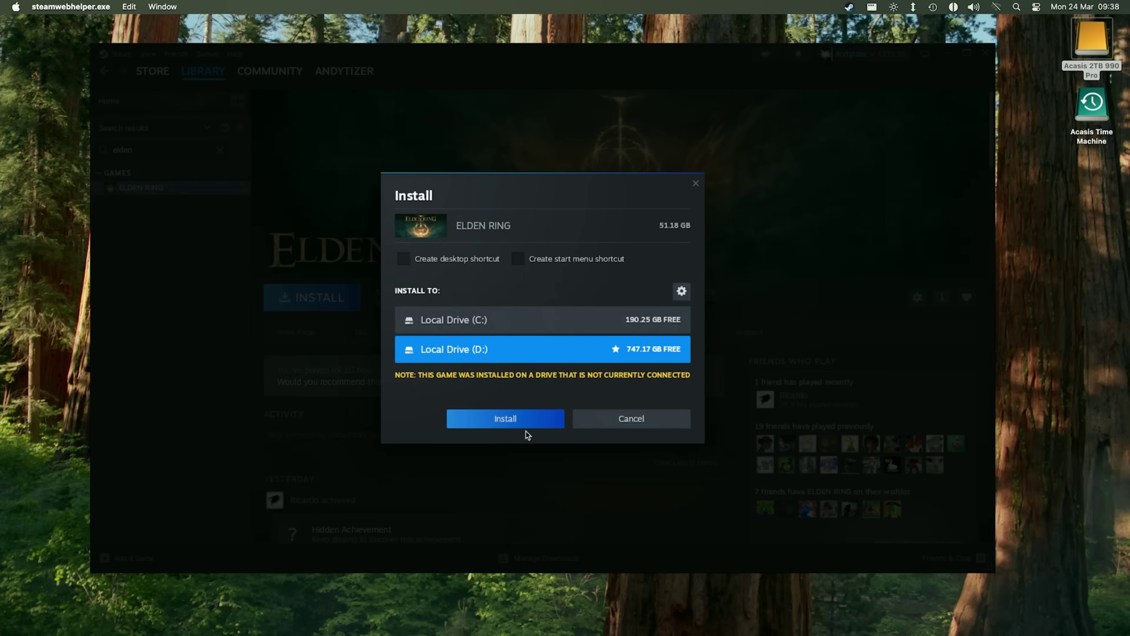
{"action": "left_click", "coordinate": [527, 422]}
{"action": "left_click", "coordinate": [601, 502]}
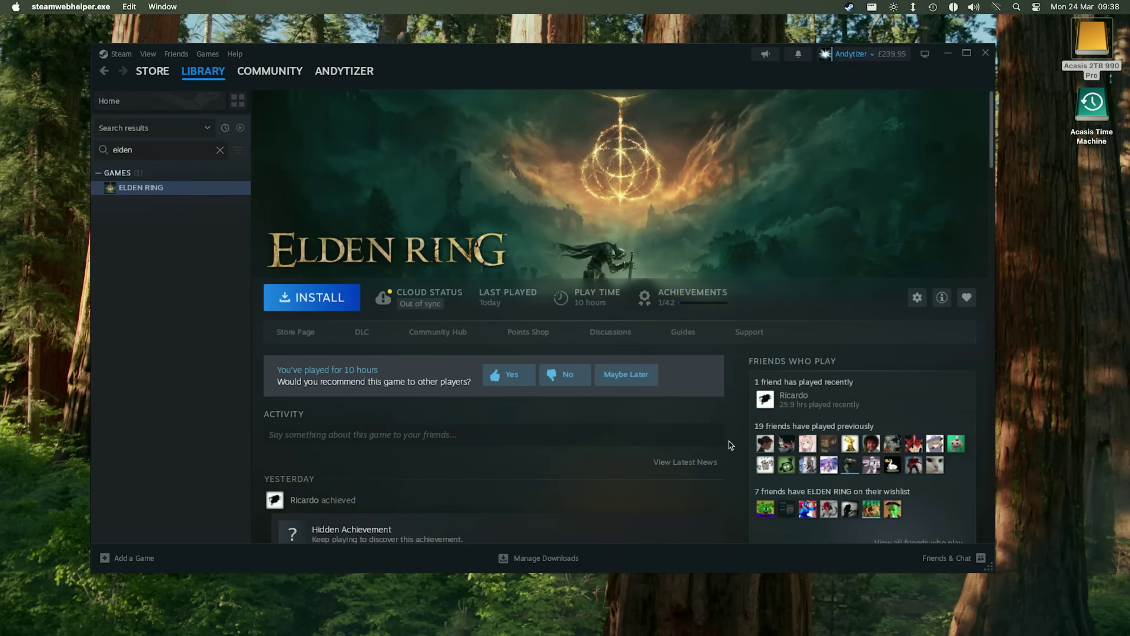
- On the Acasis 2TB 990 Pro drive, go to Steam Windows/steamapps/common and select ELDEN RING
{"action": "double_click", "coordinate": [1082, 43]}
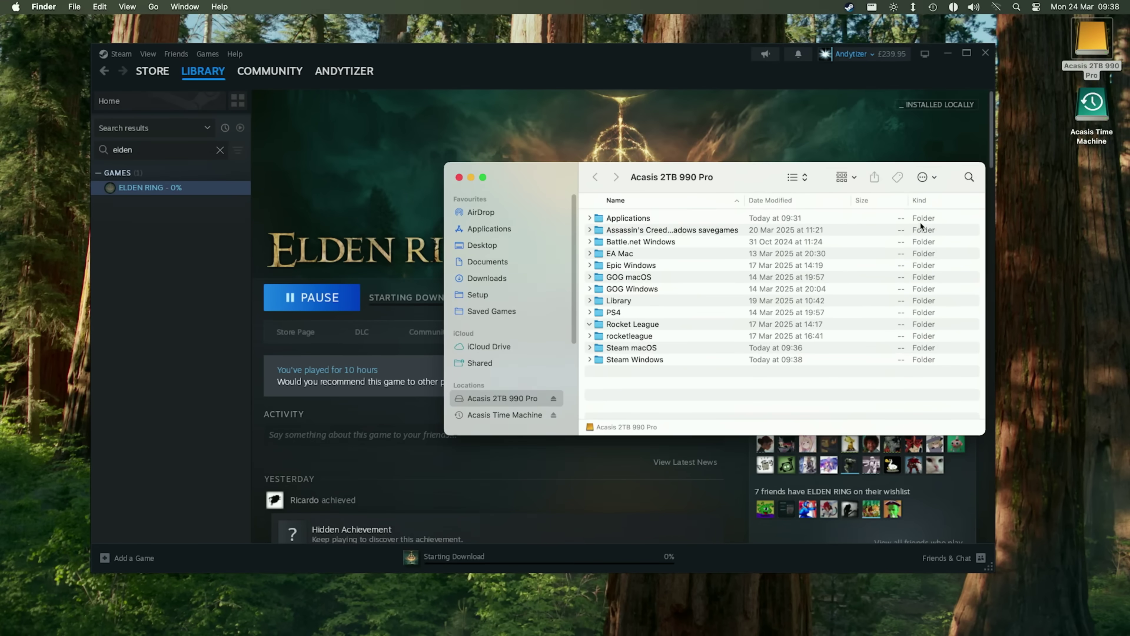
{"action": "double_click", "coordinate": [653, 362]}
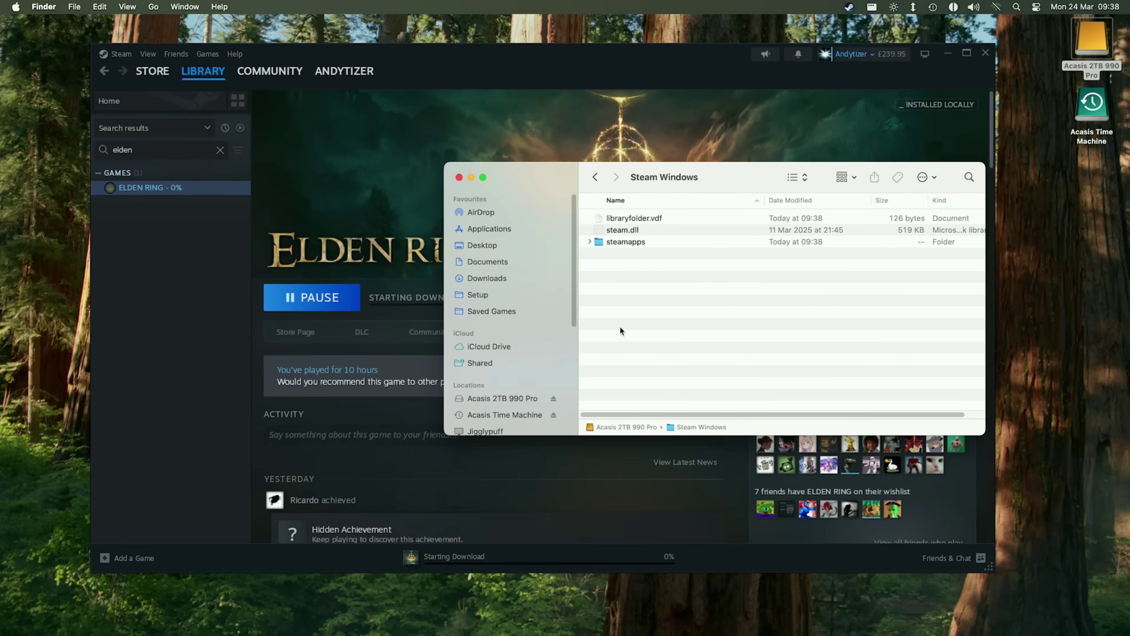
{"action": "left_click", "coordinate": [590, 241]}
{"action": "left_click", "coordinate": [598, 265]}
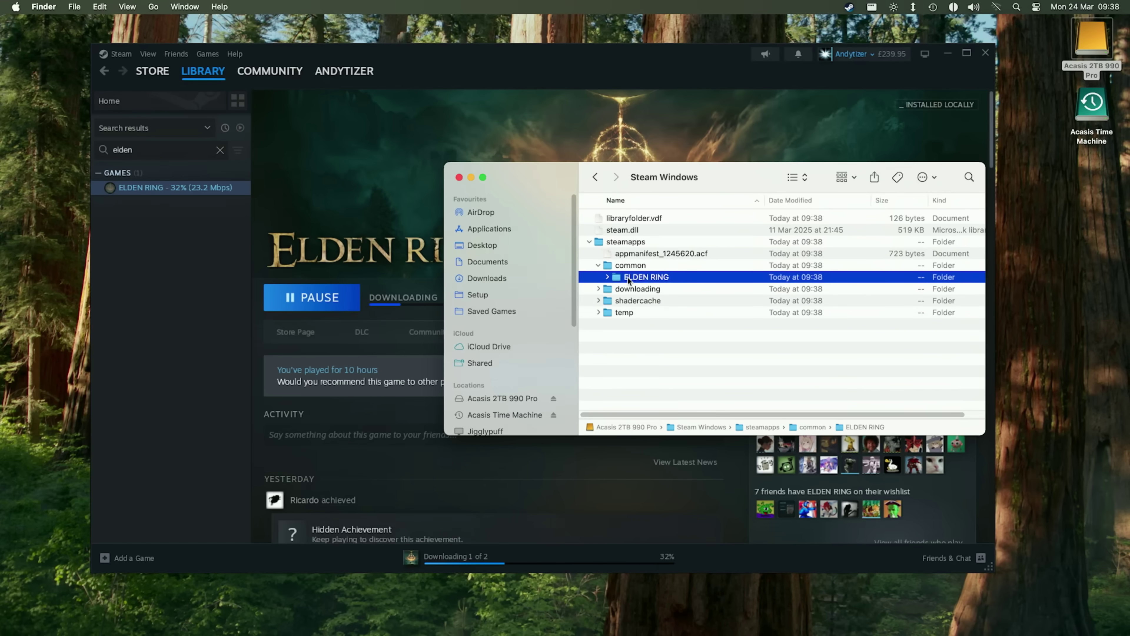
{"action": "left_click", "coordinate": [658, 277]}
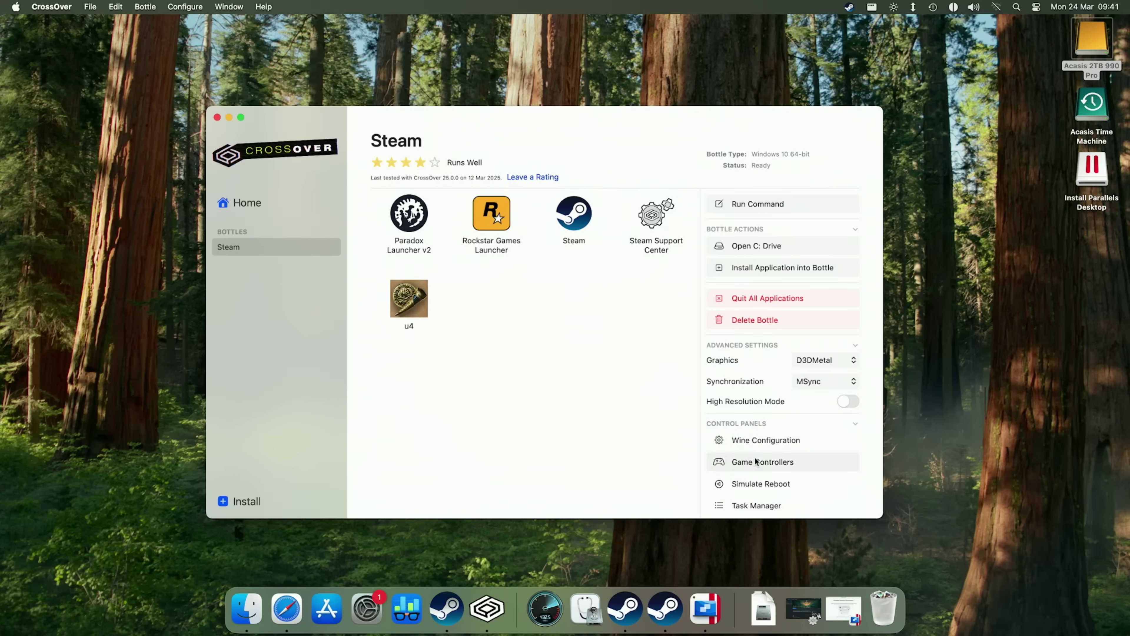
- In the bottle's Wine Configuration Drives tab, abandon adding a drive and select existing D:
{"action": "left_click", "coordinate": [750, 443]}
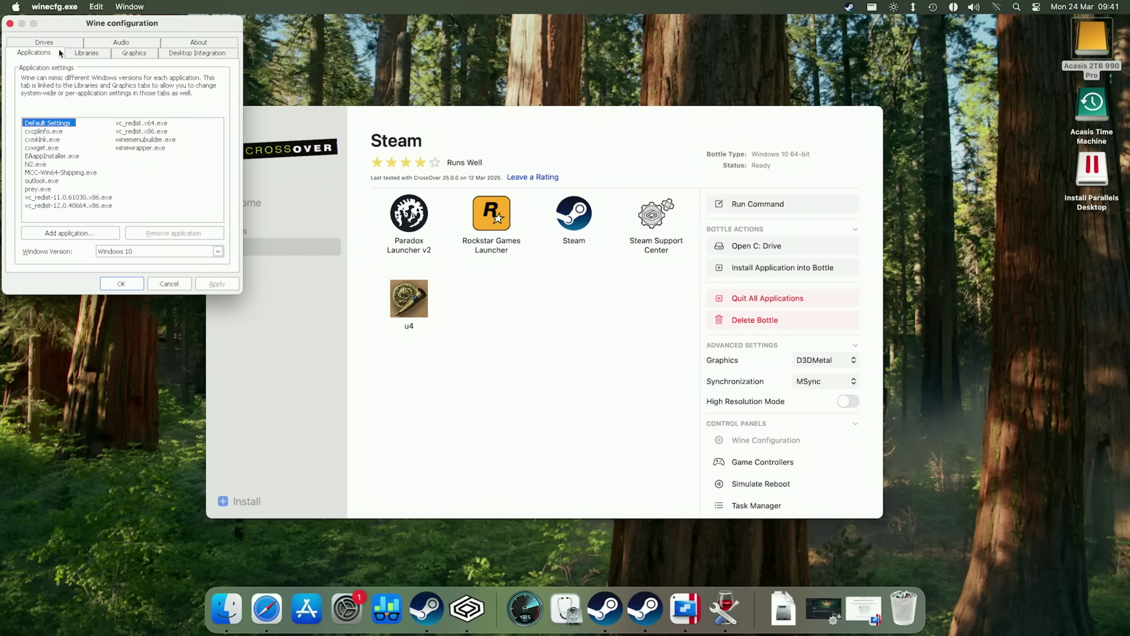
{"action": "left_click", "coordinate": [44, 42]}
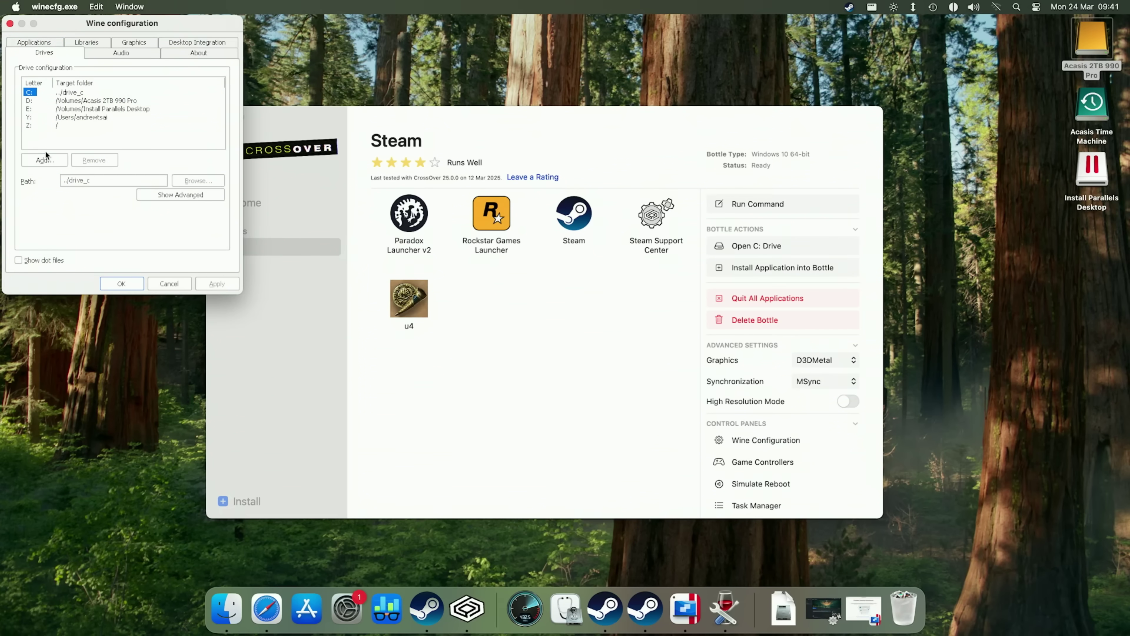
{"action": "left_click", "coordinate": [45, 159]}
{"action": "left_click", "coordinate": [130, 141]}
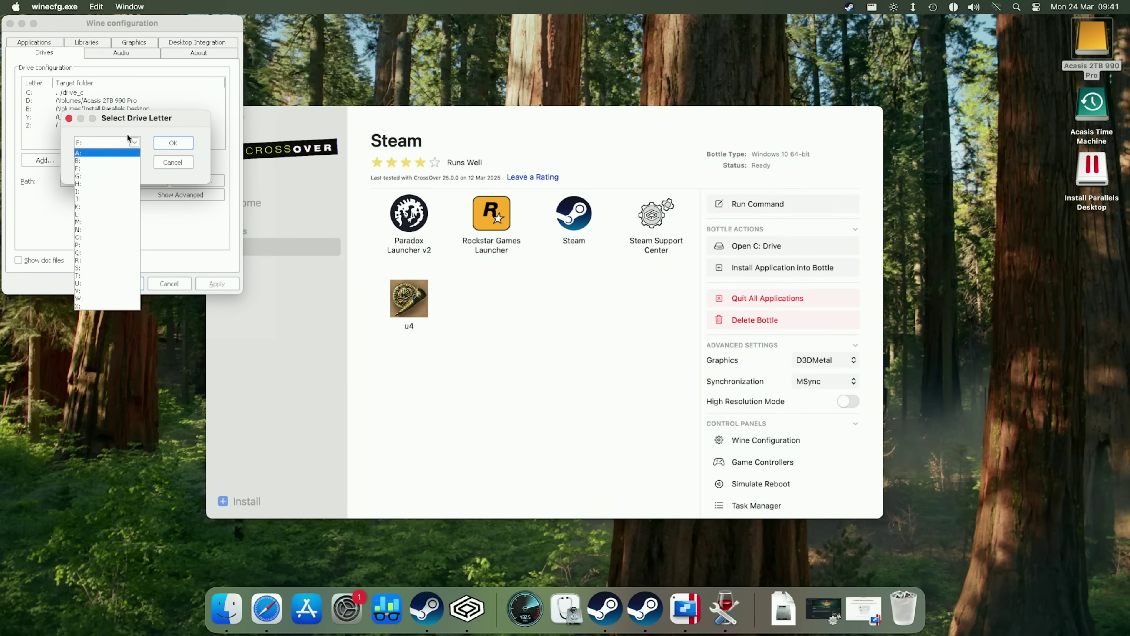
{"action": "left_click", "coordinate": [128, 139]}
{"action": "left_click", "coordinate": [173, 162]}
{"action": "left_click", "coordinate": [31, 102]}
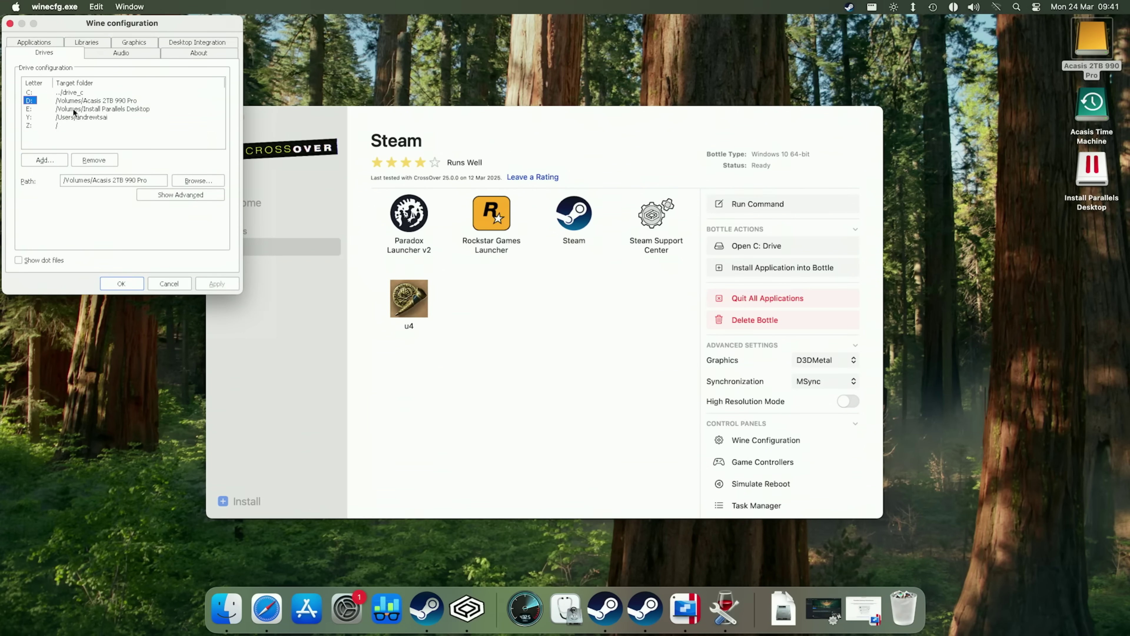
- Map D: to /Volumes/Acasis 2TB 990 Pro, apply it, and return to the bottle view
{"action": "left_click", "coordinate": [192, 182]}
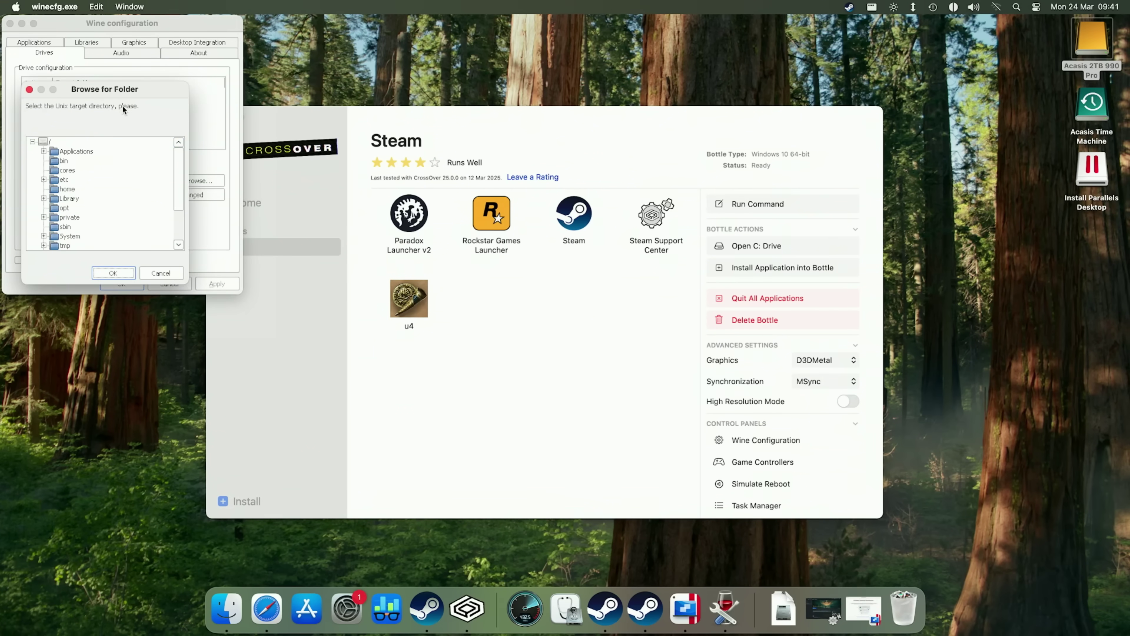
{"action": "left_click_drag", "start_coordinate": [130, 94], "coordinate": [289, 112]}
{"action": "scroll", "coordinate": [232, 214], "scroll_direction": "down", "scroll_amount": 3}
{"action": "left_click", "coordinate": [214, 255]}
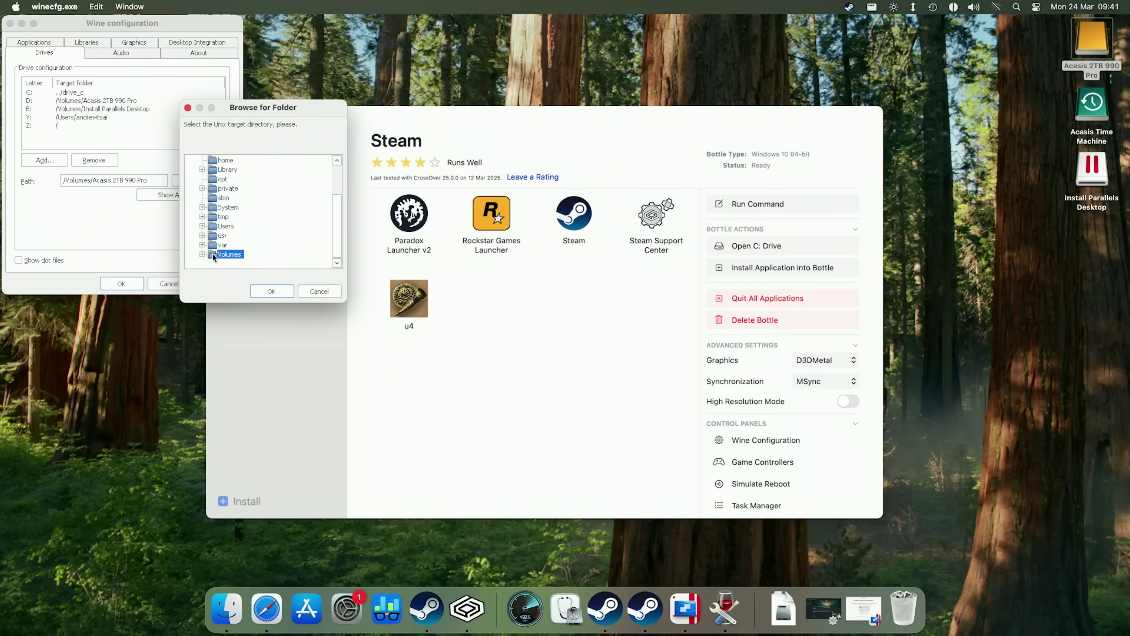
{"action": "left_click", "coordinate": [203, 255]}
{"action": "left_click", "coordinate": [256, 219]}
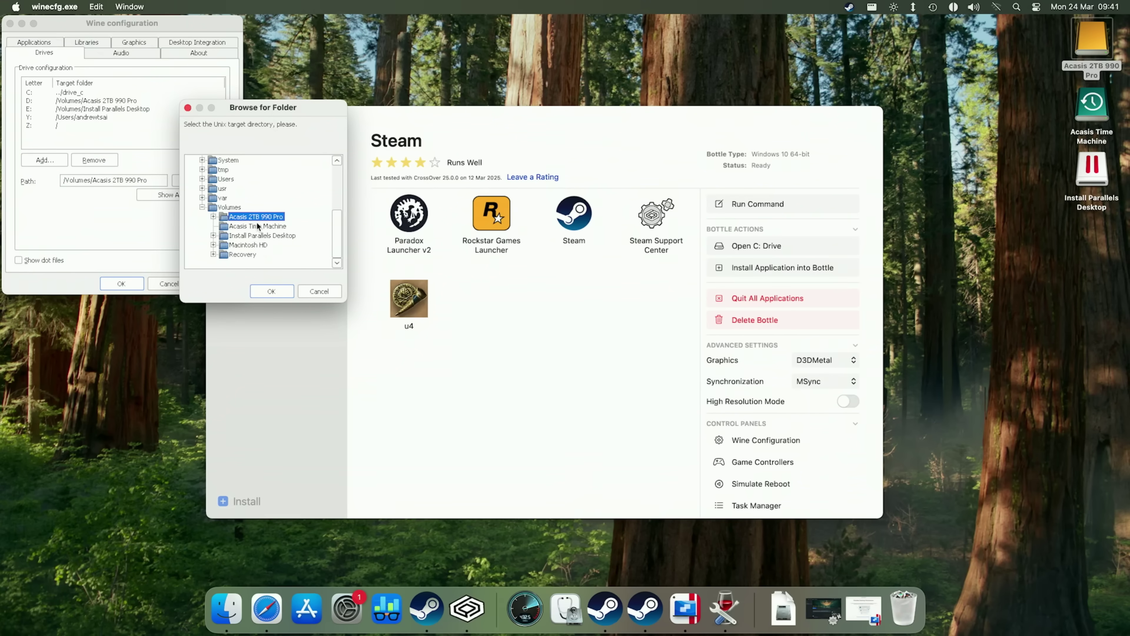
{"action": "left_click", "coordinate": [270, 290]}
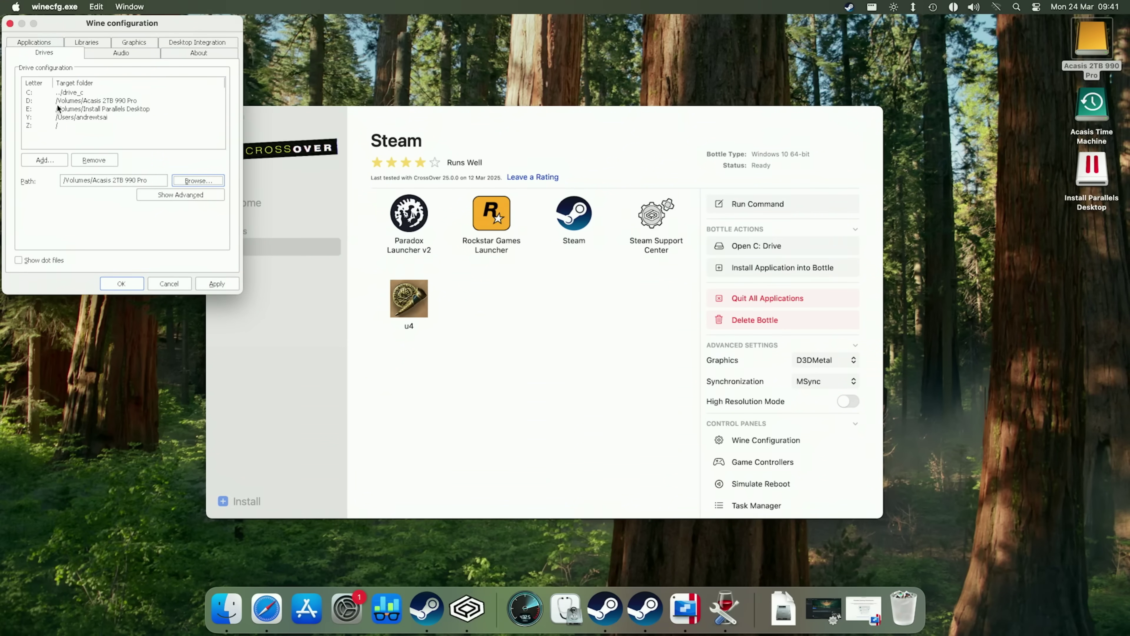
{"action": "left_click", "coordinate": [31, 101]}
{"action": "left_click", "coordinate": [210, 281]}
{"action": "left_click", "coordinate": [416, 378]}
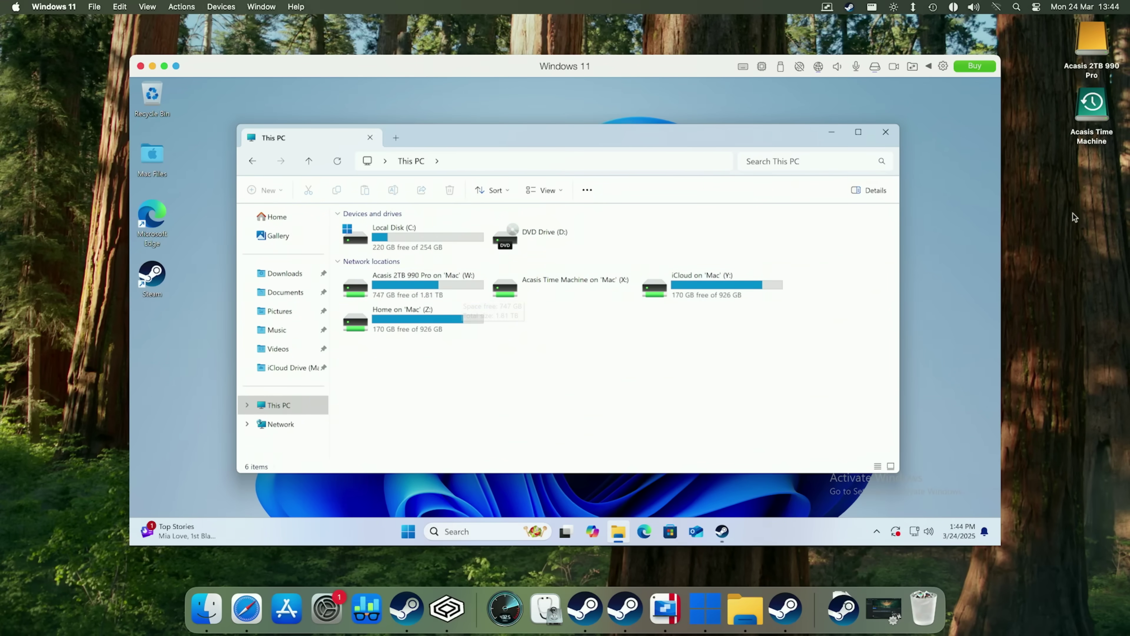
- Bring the Windows 11 VM forward and open Acasis 2TB 990 Pro (W:) from This PC
{"action": "left_click", "coordinate": [1080, 60]}
{"action": "left_click", "coordinate": [577, 376]}
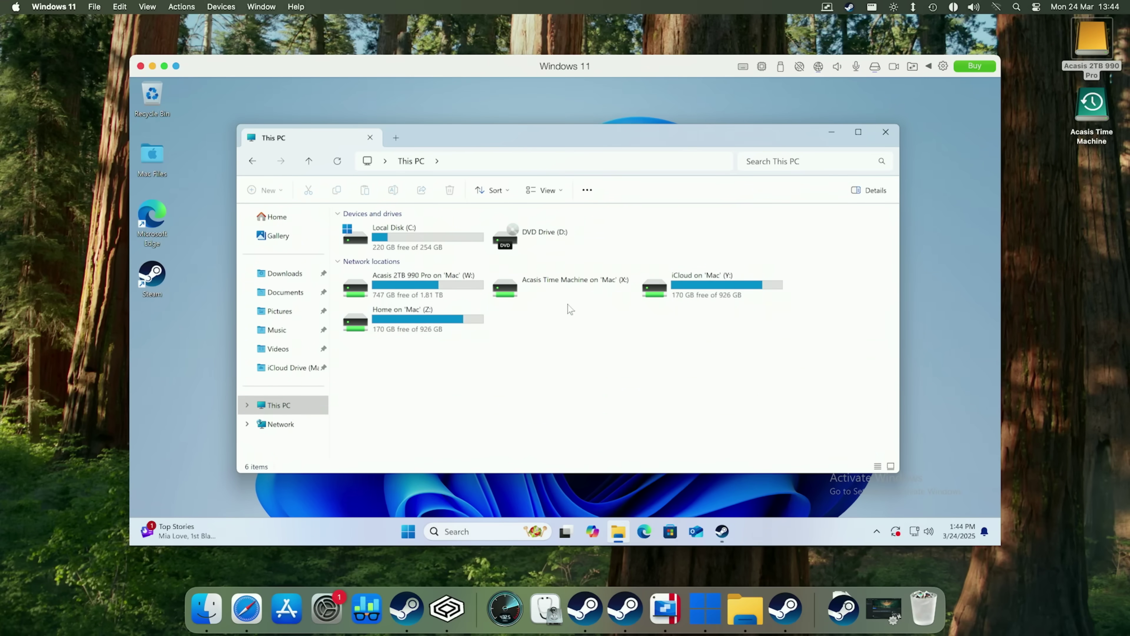
{"action": "left_click", "coordinate": [442, 297]}
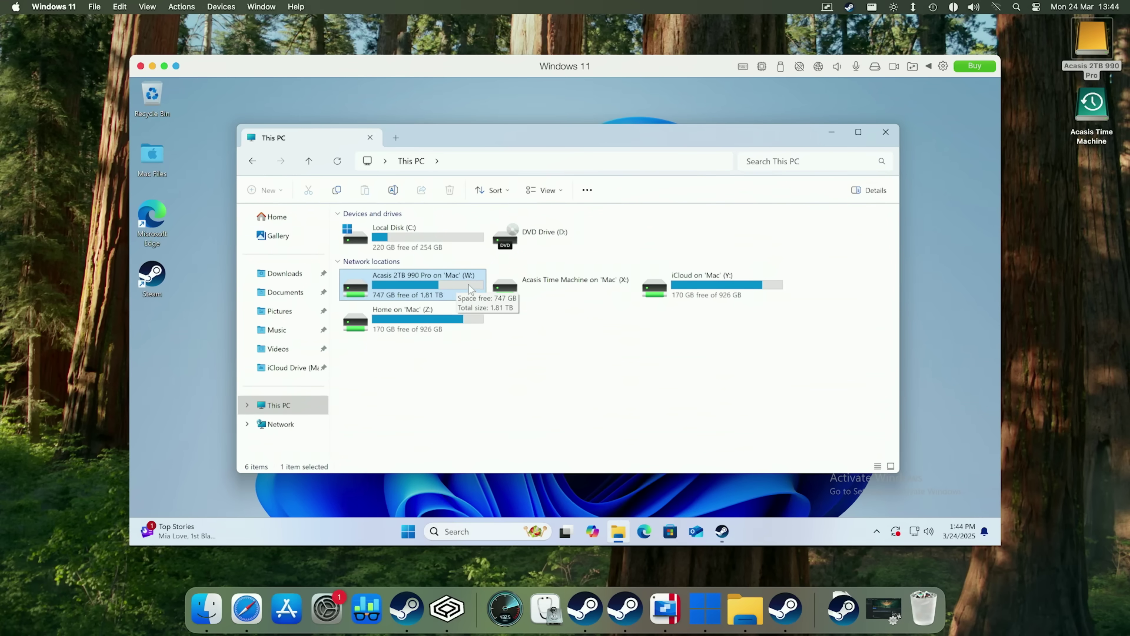
{"action": "double_click", "coordinate": [461, 286]}
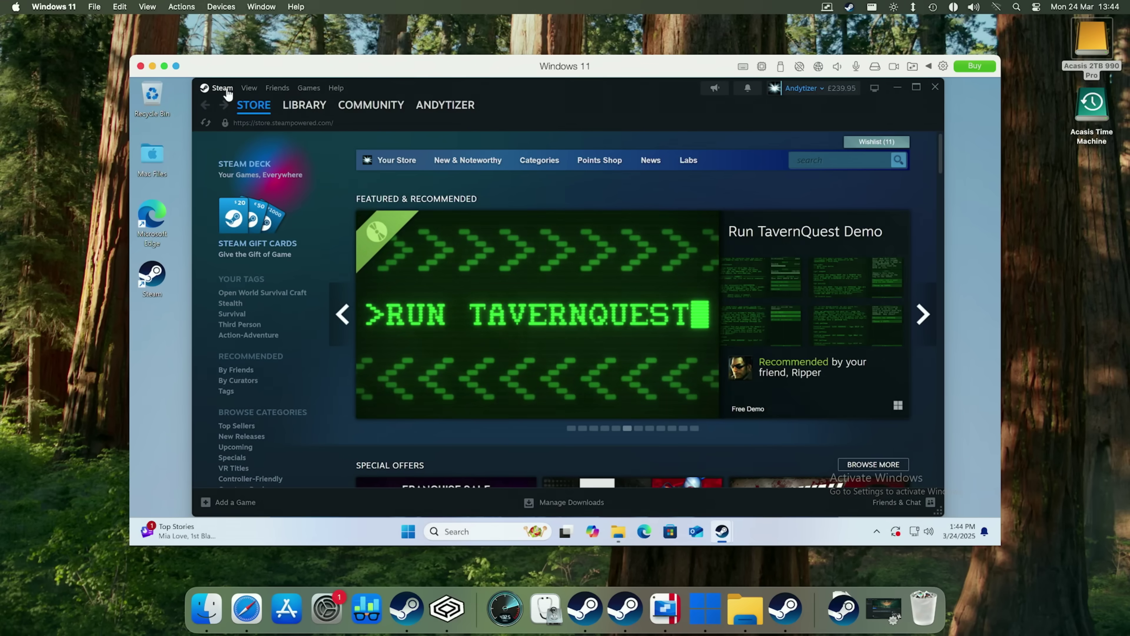
- In Steam's Storage settings, start adding a drive using 'Let me choose another location'
{"action": "left_click", "coordinate": [224, 89]}
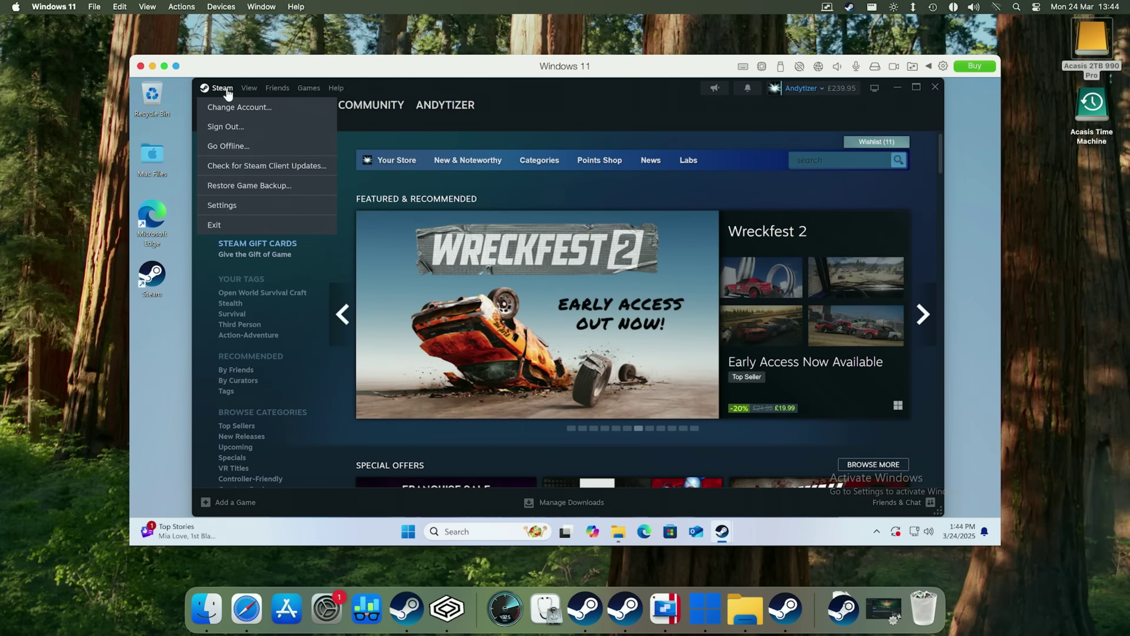
{"action": "left_click", "coordinate": [223, 206]}
{"action": "left_click", "coordinate": [538, 142]}
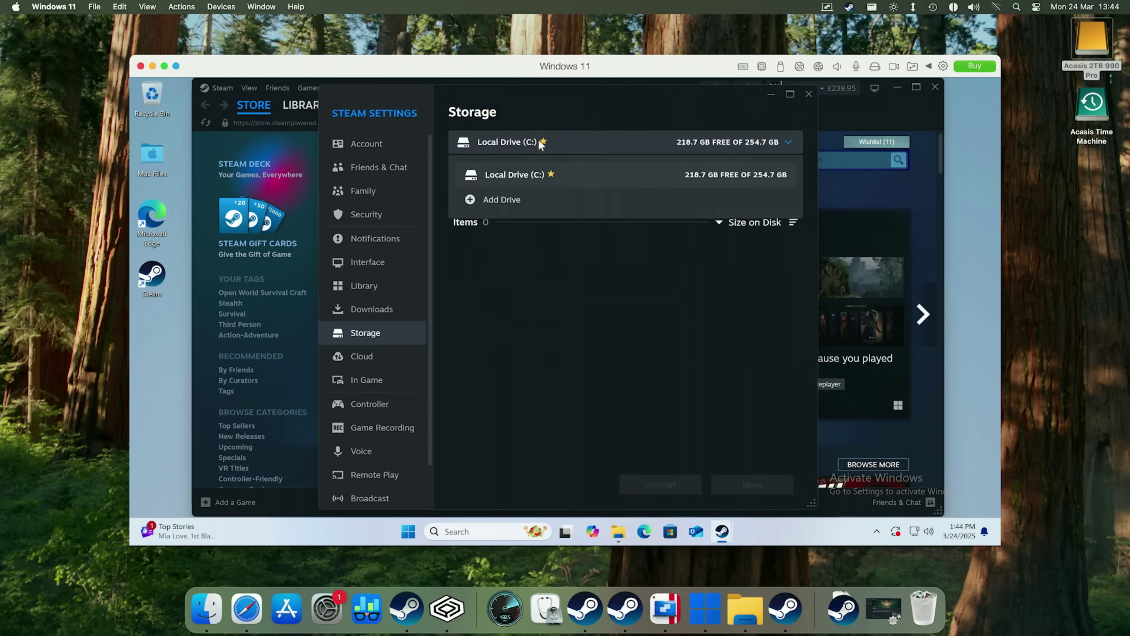
{"action": "left_click", "coordinate": [510, 201]}
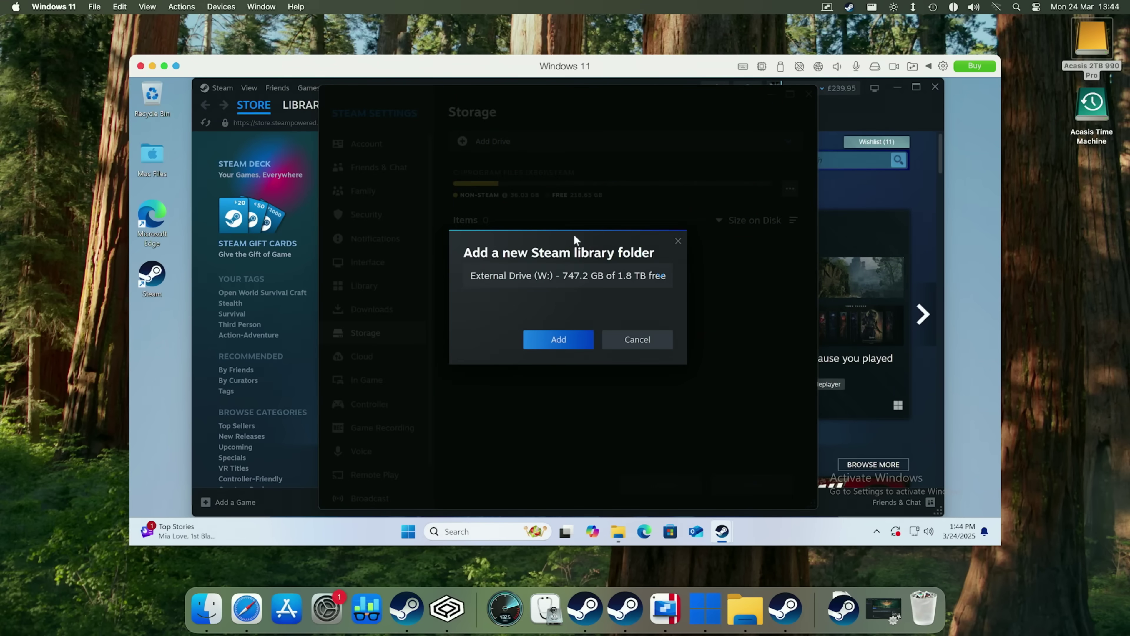
{"action": "left_click", "coordinate": [577, 284]}
{"action": "left_click", "coordinate": [528, 366]}
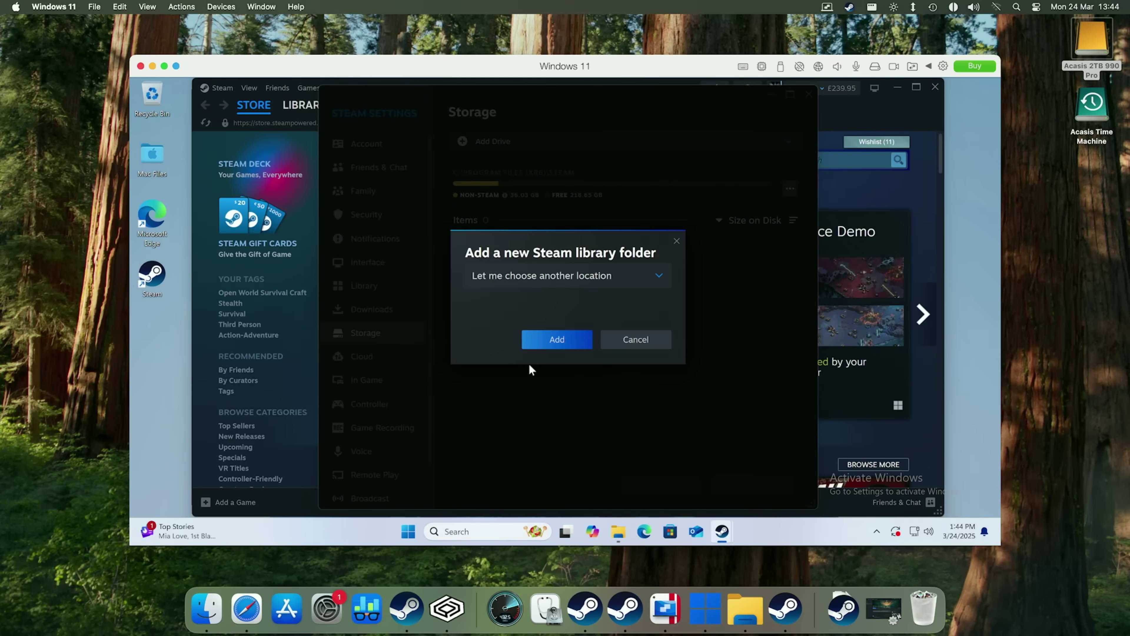
- Select W:\Steam Windows as the new library folder and view the W: library
{"action": "left_click", "coordinate": [549, 340]}
{"action": "scroll", "coordinate": [249, 206], "scroll_direction": "down", "scroll_amount": 3}
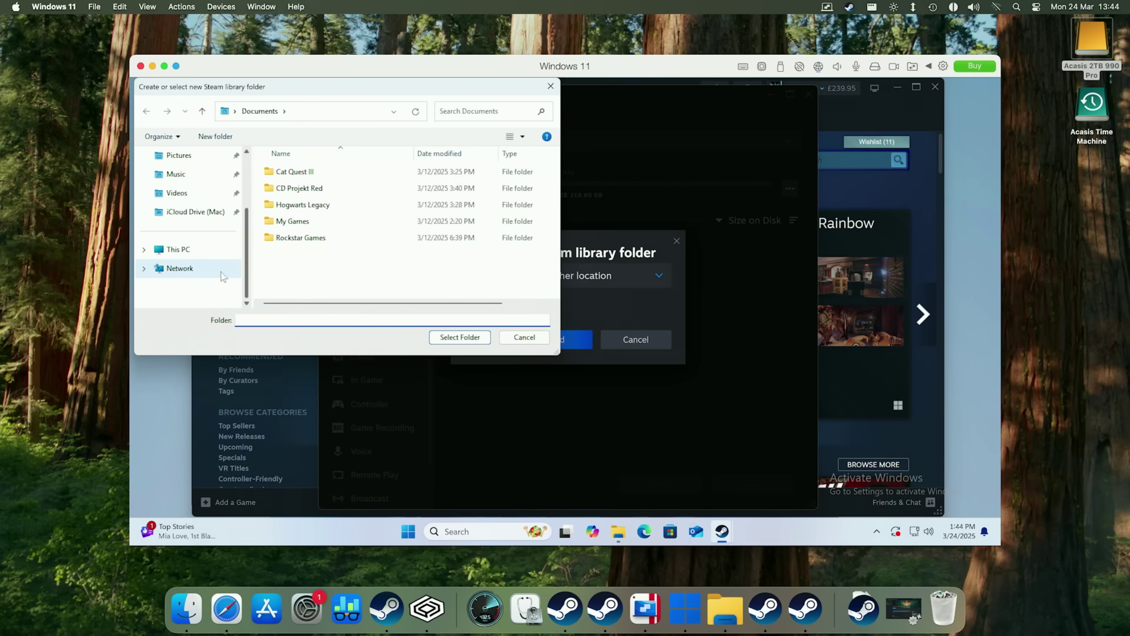
{"action": "left_click", "coordinate": [197, 248]}
{"action": "double_click", "coordinate": [338, 227]}
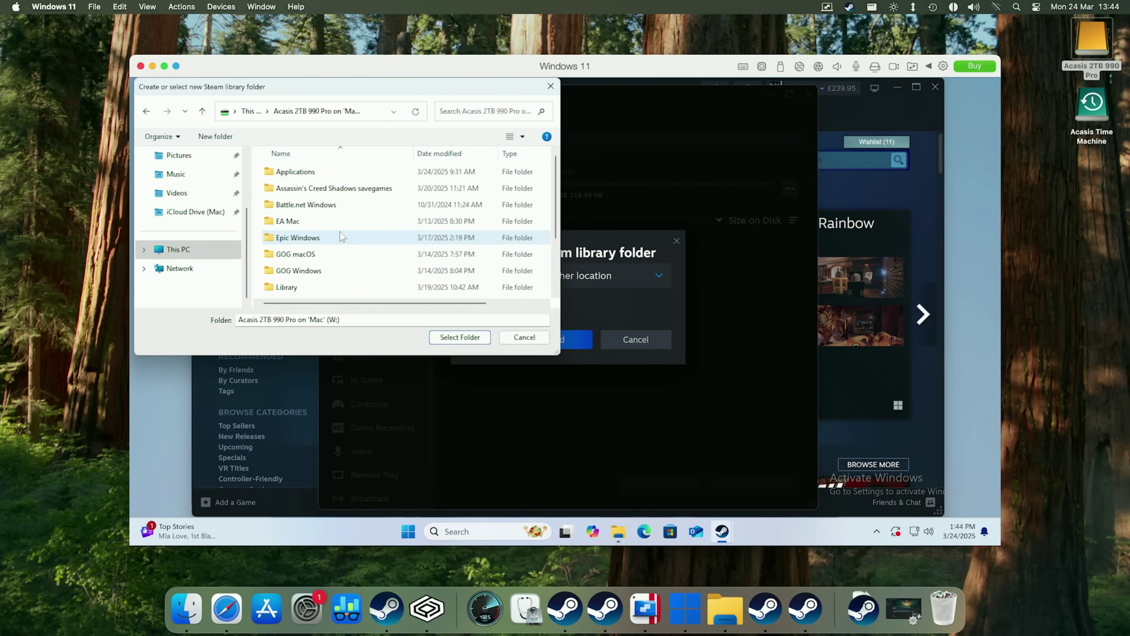
{"action": "scroll", "coordinate": [305, 267], "scroll_direction": "down", "scroll_amount": 3}
{"action": "left_click", "coordinate": [304, 290]}
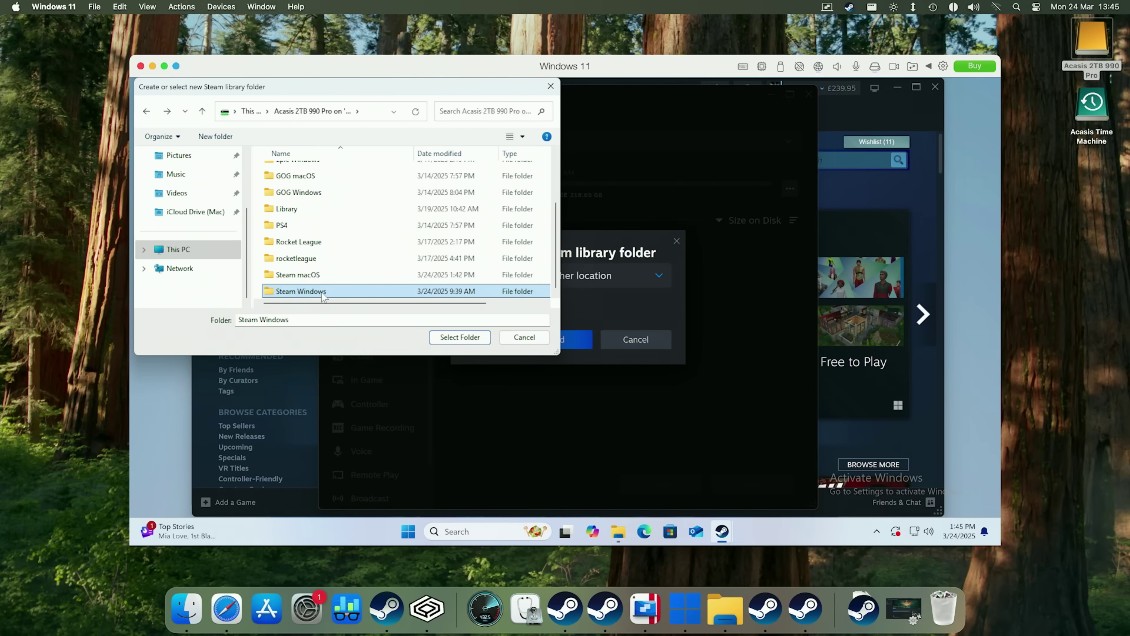
{"action": "double_click", "coordinate": [311, 291]}
{"action": "left_click", "coordinate": [460, 337]}
{"action": "left_click", "coordinate": [574, 338]}
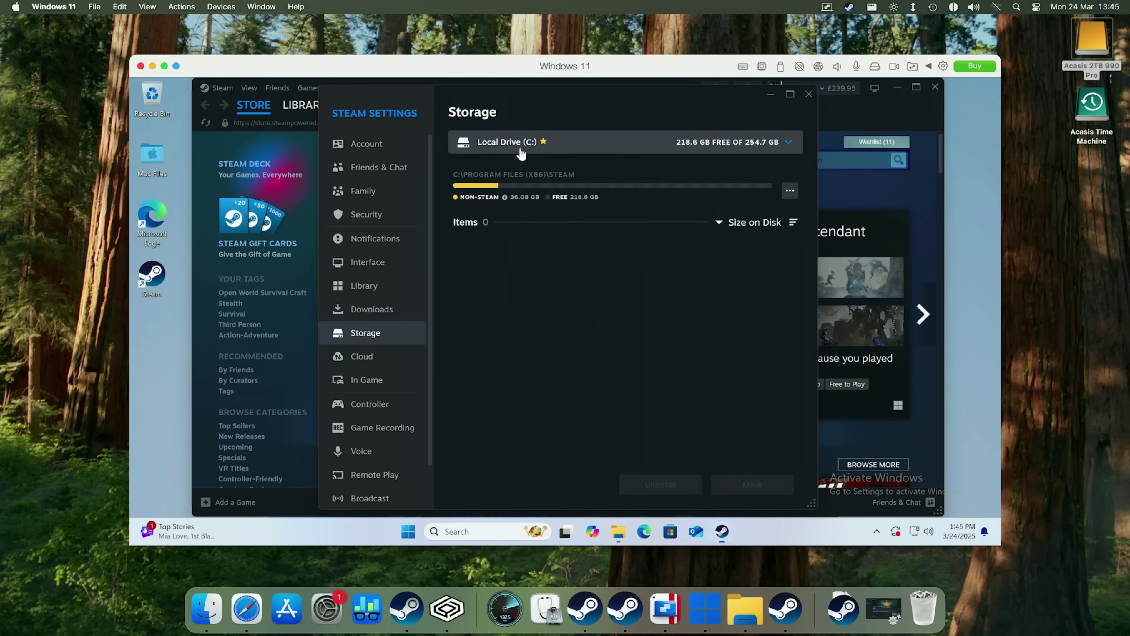
{"action": "left_click", "coordinate": [522, 146]}
{"action": "left_click", "coordinate": [519, 202]}
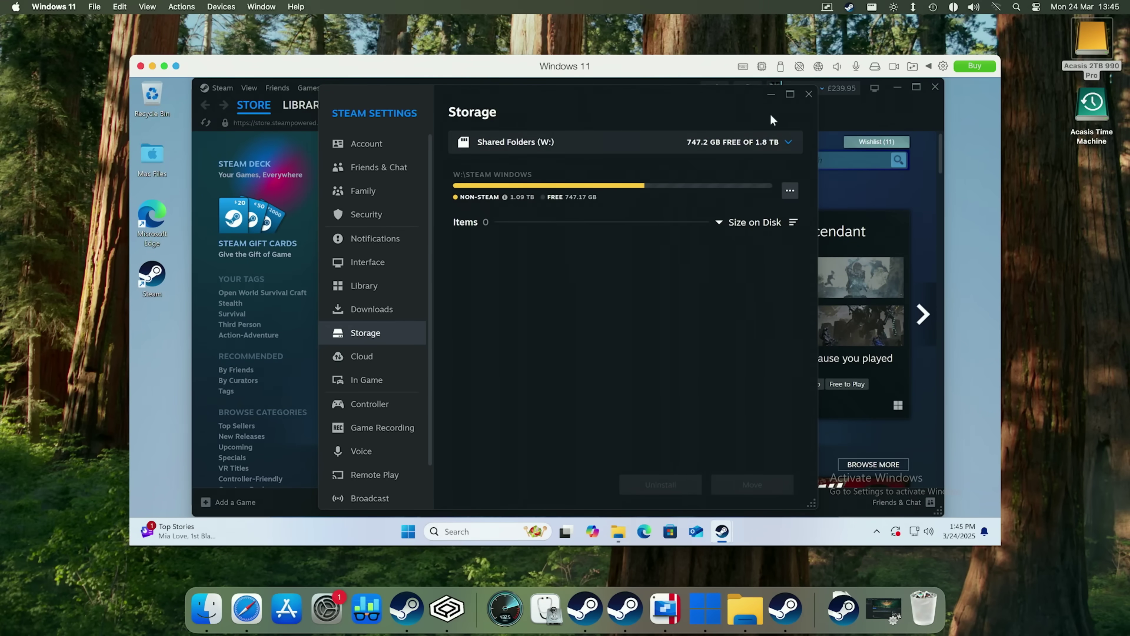